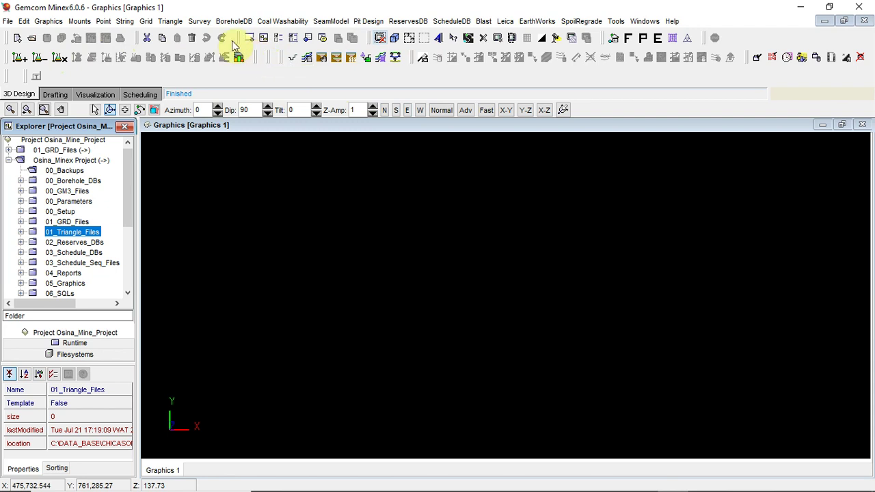
pyautogui.click(293, 149)
pyautogui.click(368, 21)
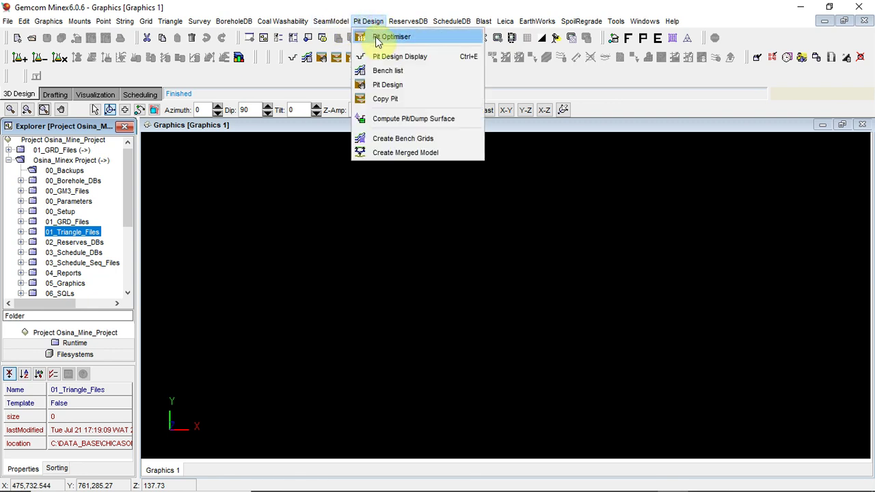
pyautogui.click(314, 179)
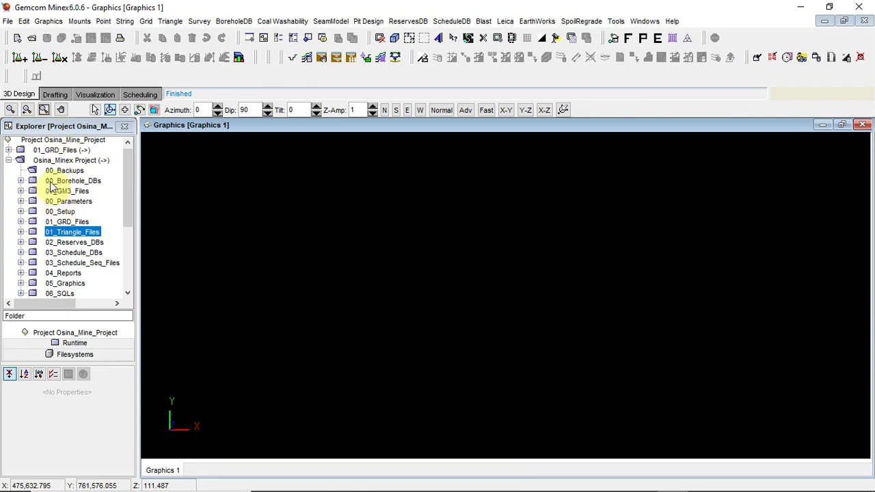
# - Examine the contents of the 01_Triangle_Files and 01_GRD_Files folders in the Osina_Minex Project
pyautogui.moveTo(127, 185)
pyautogui.mouseDown()
pyautogui.moveTo(130, 198)
pyautogui.moveTo(136, 175)
pyautogui.moveTo(134, 199)
pyautogui.mouseUp()
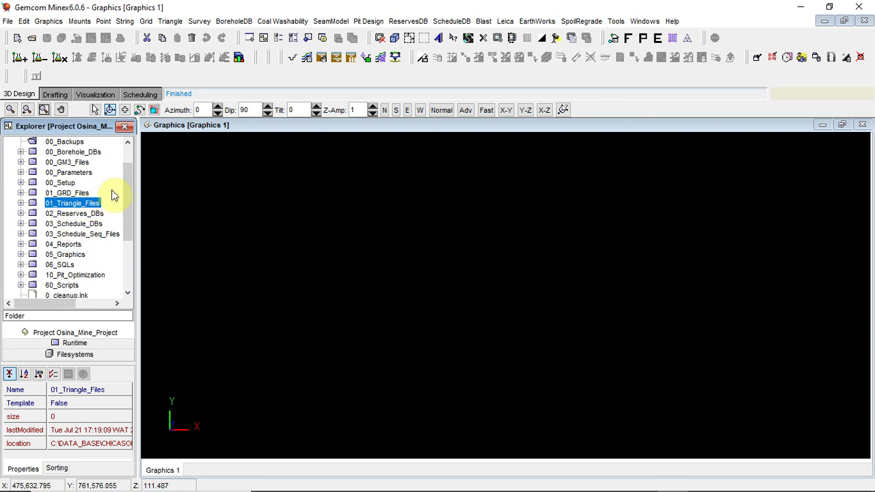
pyautogui.moveTo(126, 206); pyautogui.dragTo(129, 179)
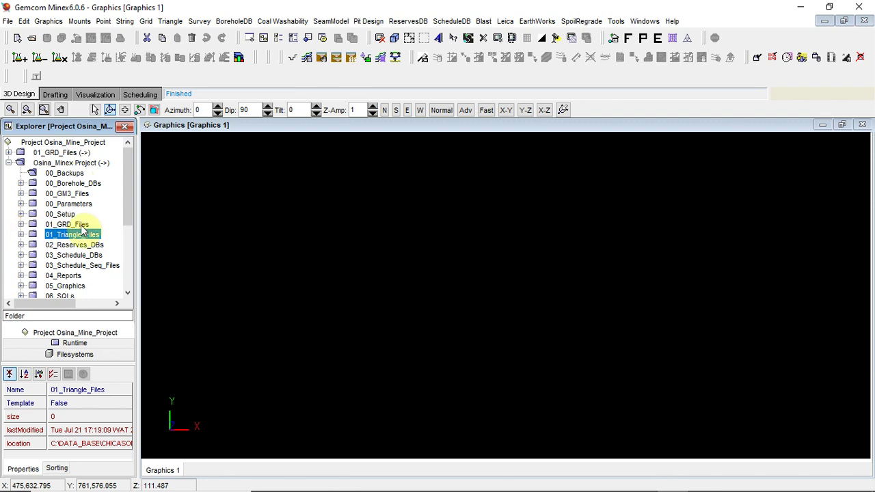
pyautogui.click(21, 235)
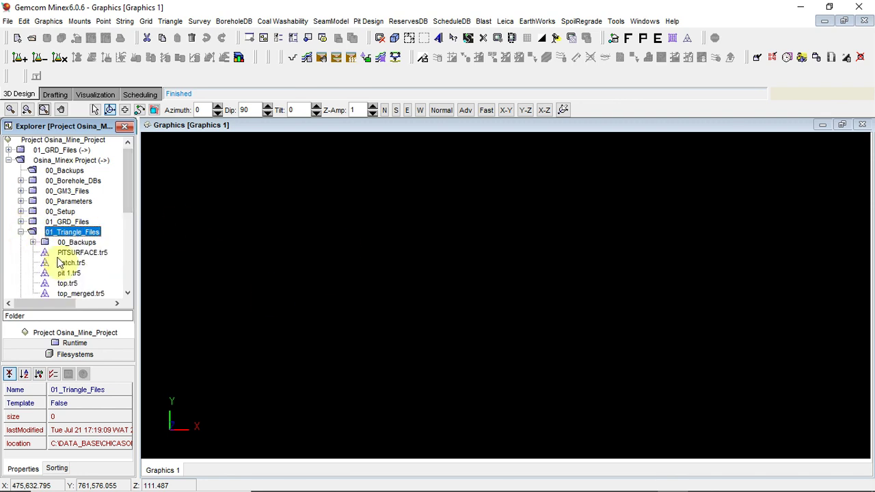
pyautogui.moveTo(128, 204); pyautogui.dragTo(130, 211)
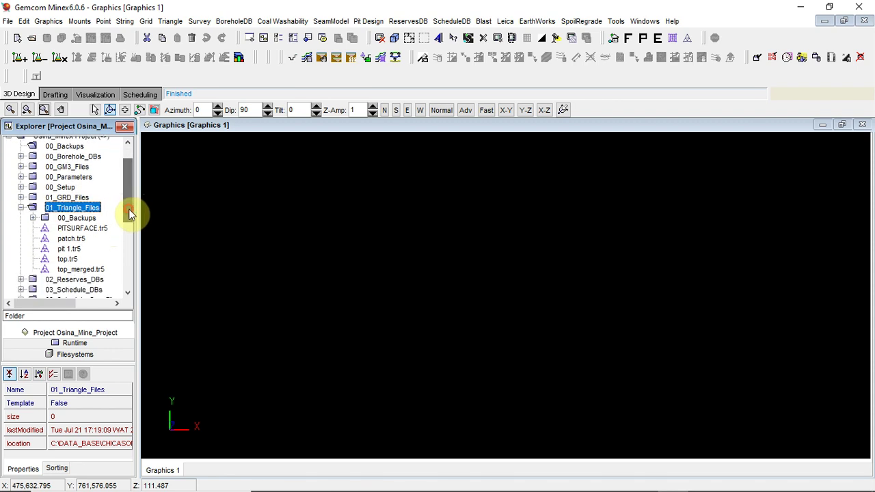
pyautogui.click(21, 208)
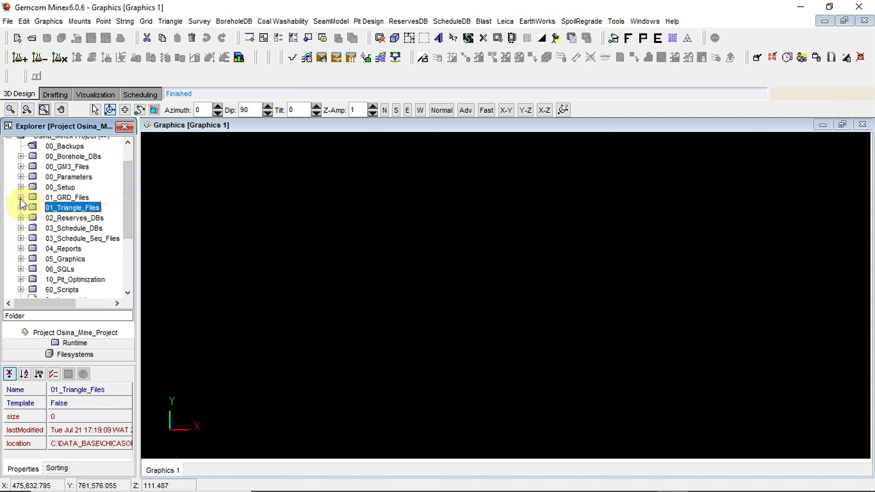
pyautogui.click(21, 197)
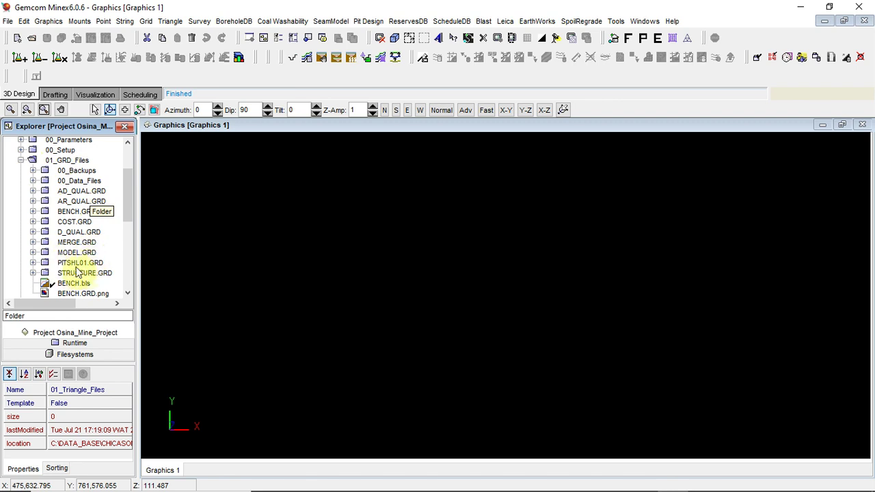
pyautogui.click(128, 210)
pyautogui.moveTo(129, 210)
pyautogui.mouseDown()
pyautogui.moveTo(129, 220)
pyautogui.moveTo(131, 210)
pyautogui.mouseUp()
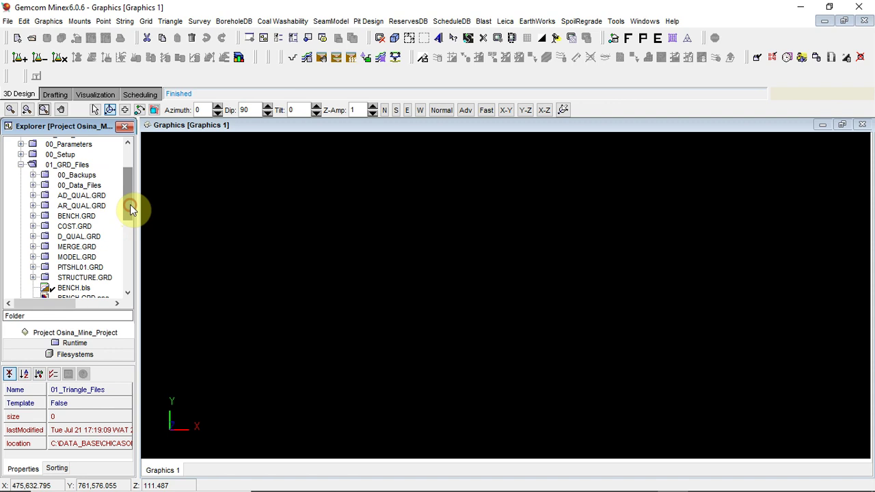
pyautogui.click(20, 165)
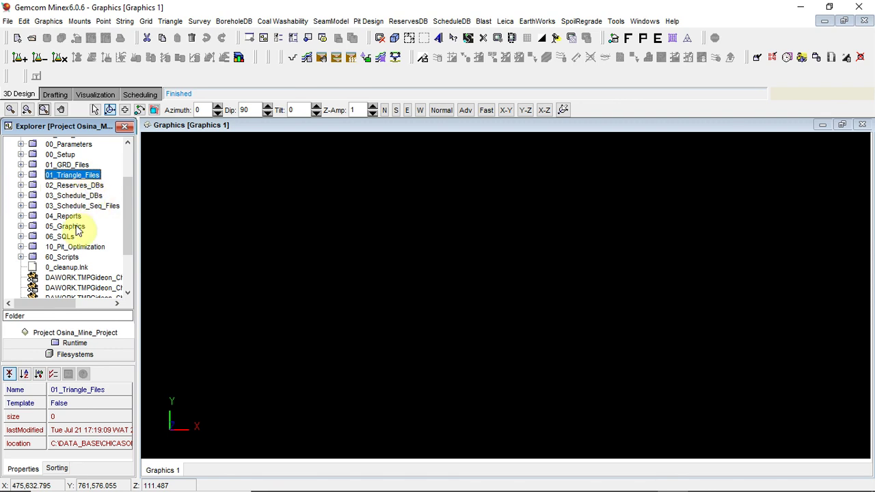
# - Review the STRUCTURE.GRD, MODEL.GRD and MERGE.GRD folders inside 01_GRD_Files of the Osina_Minex Project
pyautogui.scroll(3, 82, 221)
pyautogui.click(17, 164)
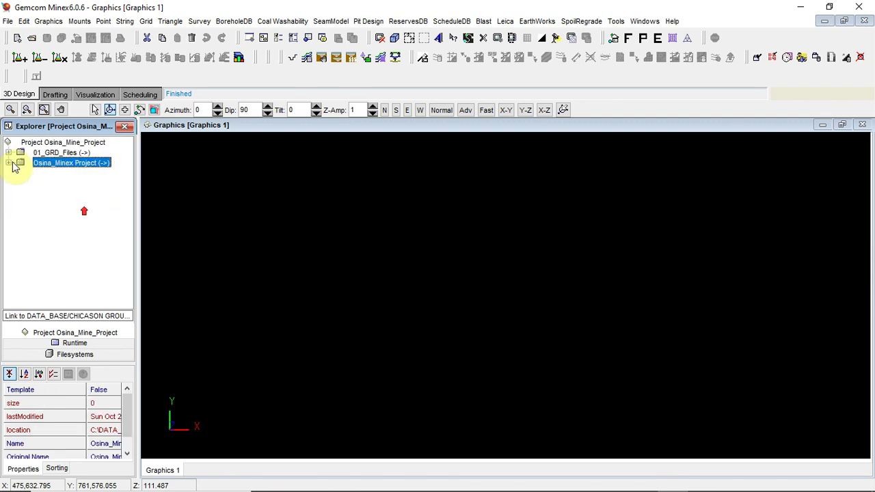
pyautogui.click(15, 164)
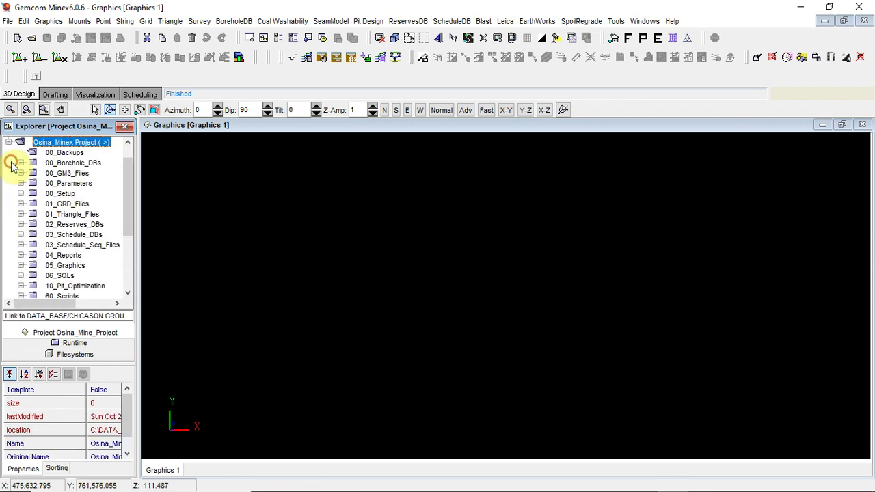
pyautogui.click(122, 217)
pyautogui.moveTo(123, 221); pyautogui.dragTo(127, 233)
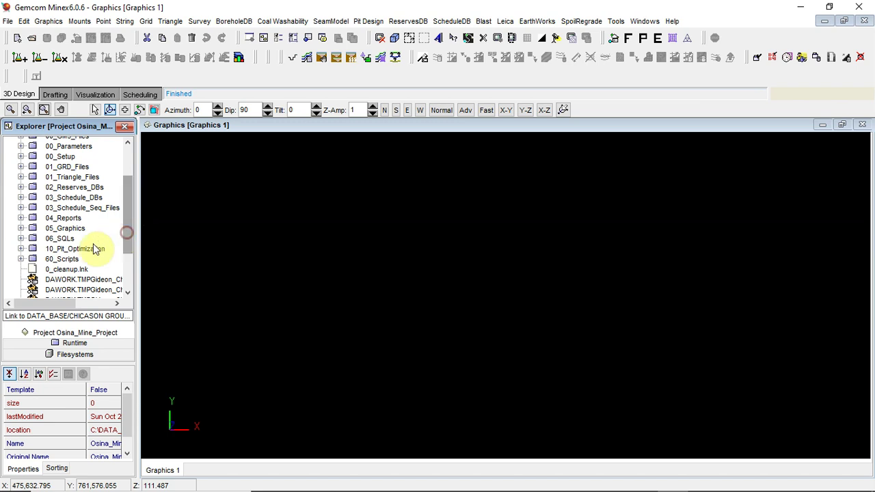
pyautogui.scroll(1, 79, 205)
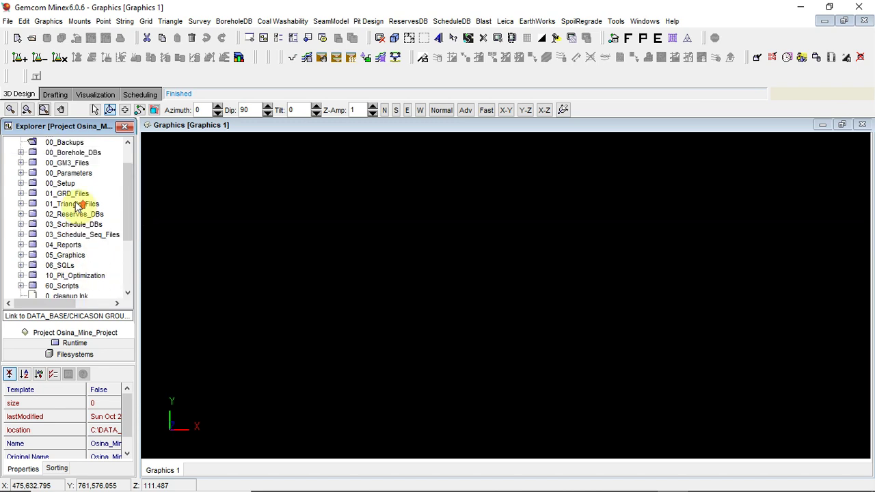
pyautogui.click(20, 194)
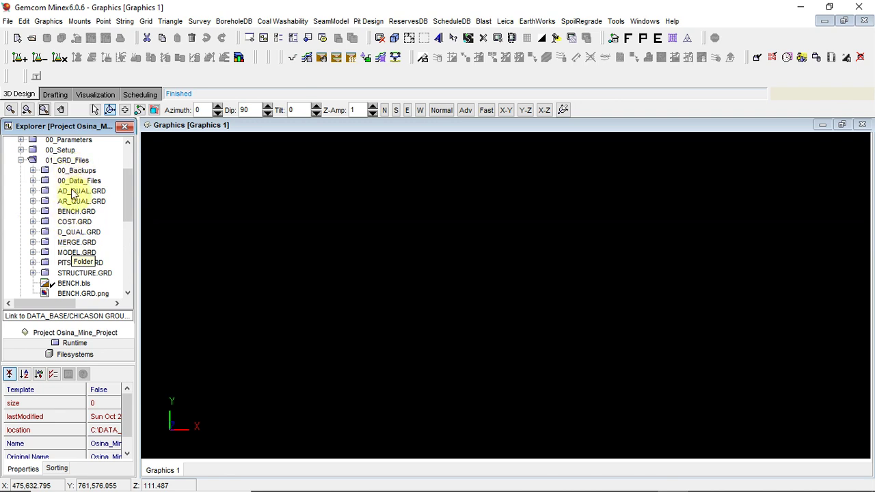
pyautogui.click(77, 273)
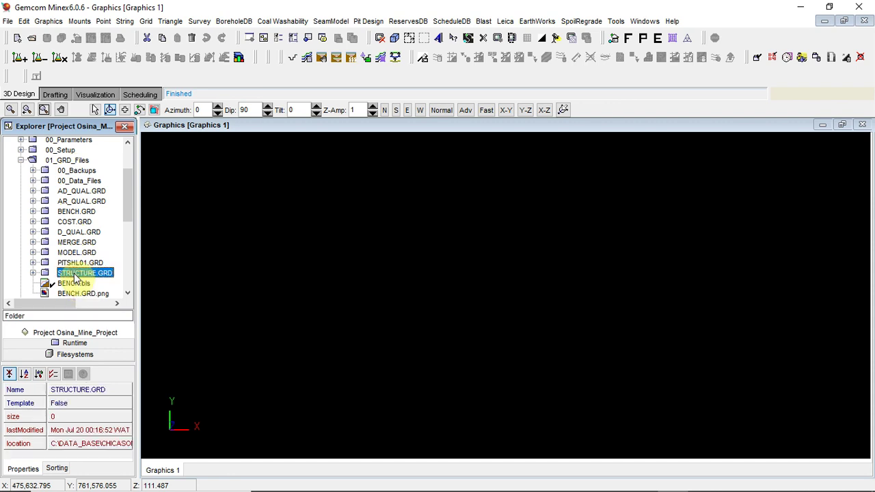
pyautogui.click(72, 254)
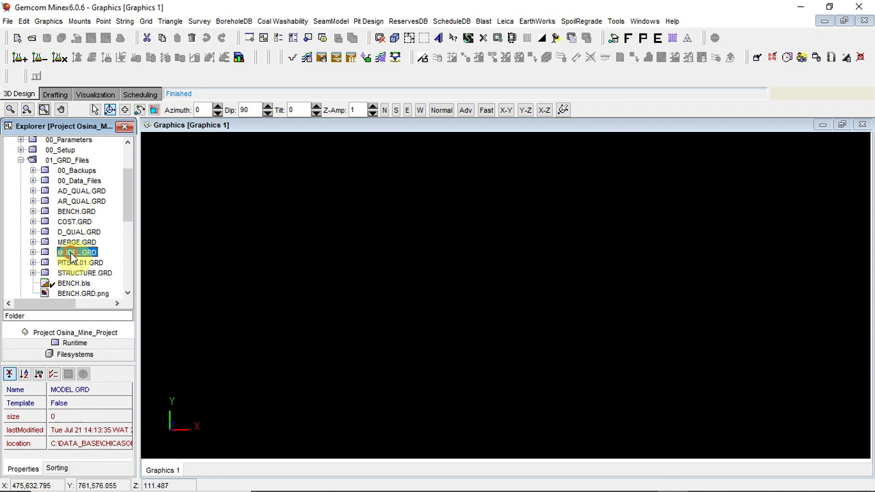
pyautogui.click(76, 242)
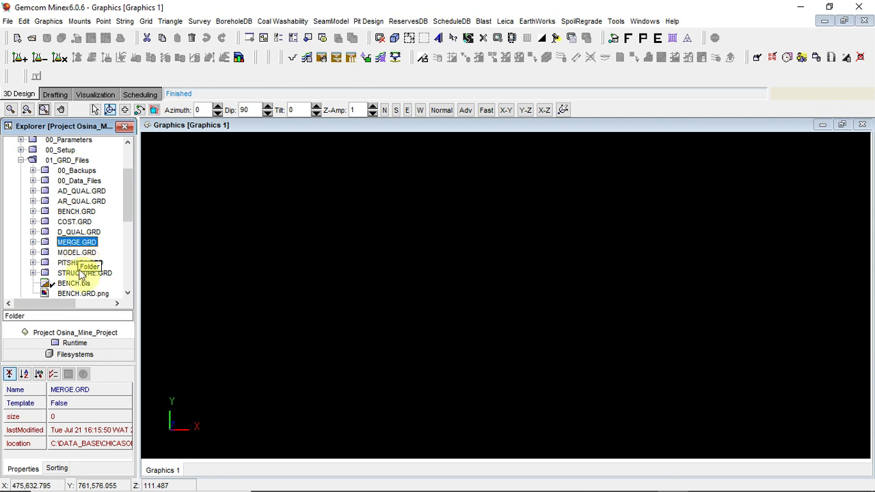
pyautogui.click(74, 274)
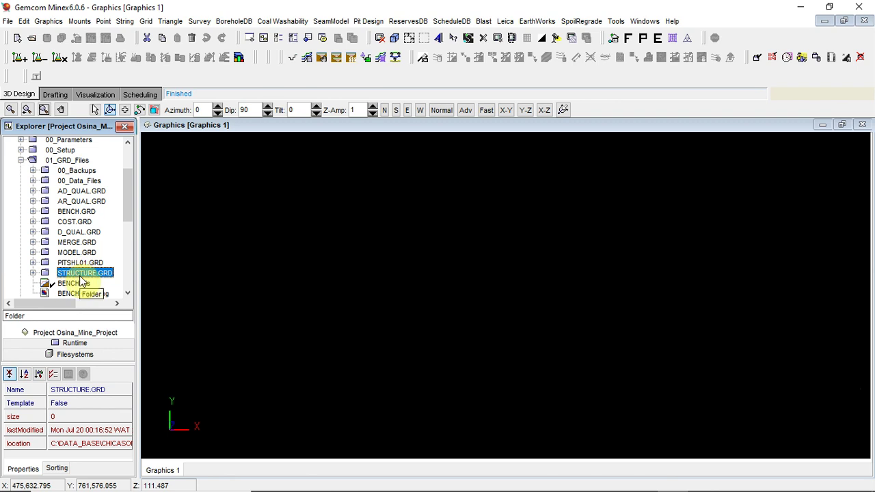
pyautogui.click(80, 255)
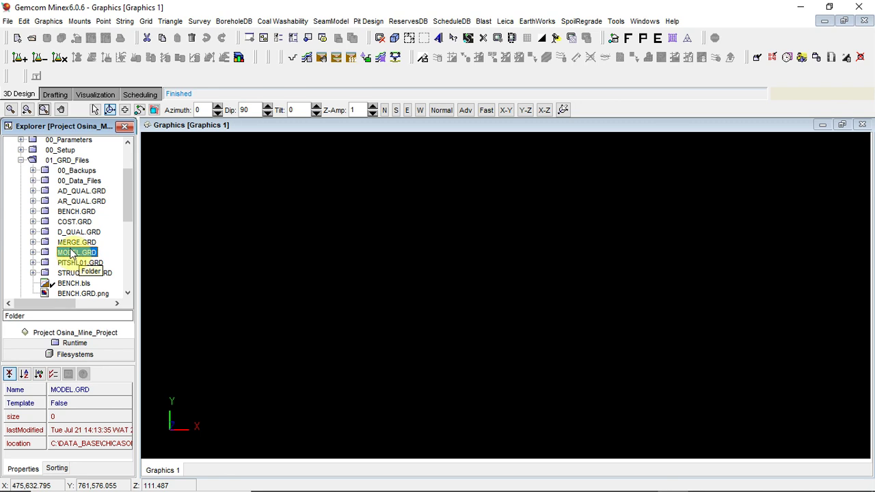
pyautogui.click(74, 243)
# - Inspect the grids stored in MERGE.GRD and in STRUCTURE.GRD, leaving only STRUCTURE.GRD expanded
pyautogui.click(33, 242)
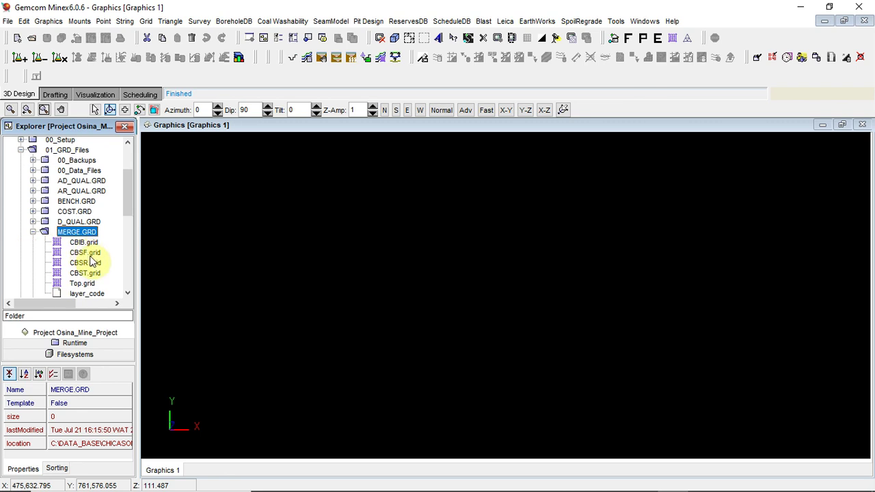
pyautogui.click(33, 231)
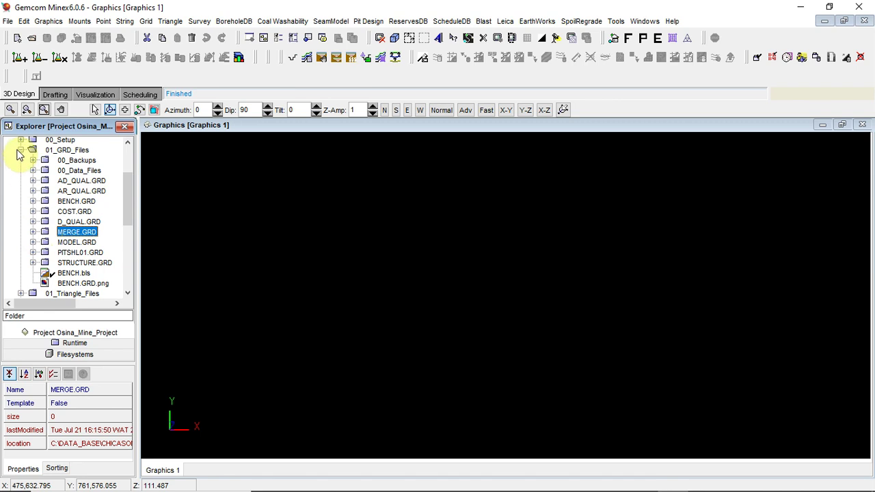
pyautogui.click(33, 262)
pyautogui.moveTo(129, 211); pyautogui.dragTo(129, 235)
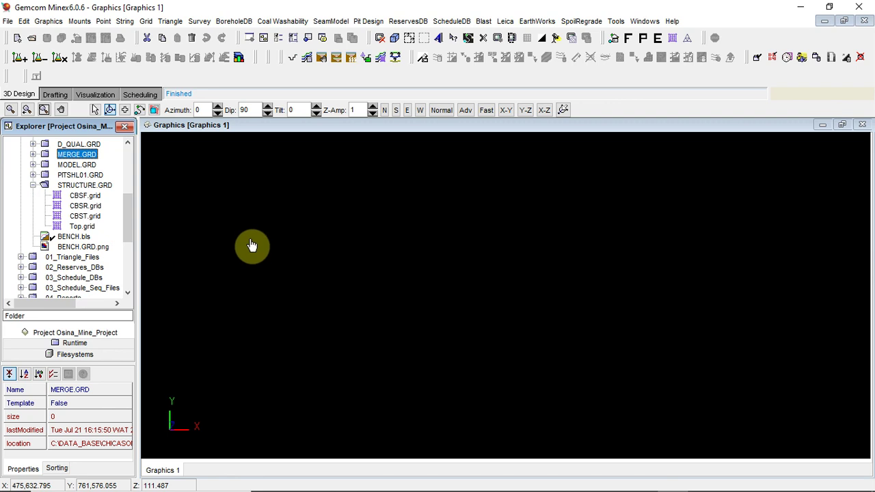
# - Display the boreholes with traces and seam picks, seam names and borehole names, keeping the default display settings
pyautogui.click(233, 22)
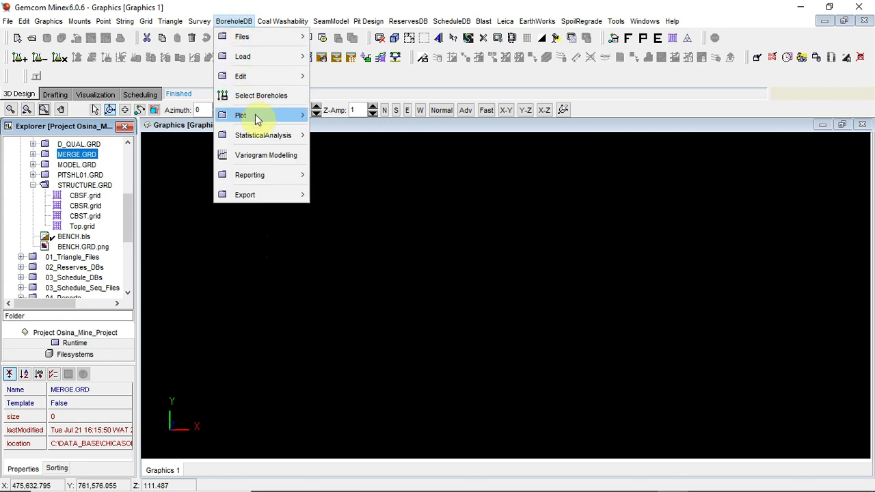
pyautogui.moveTo(256, 114)
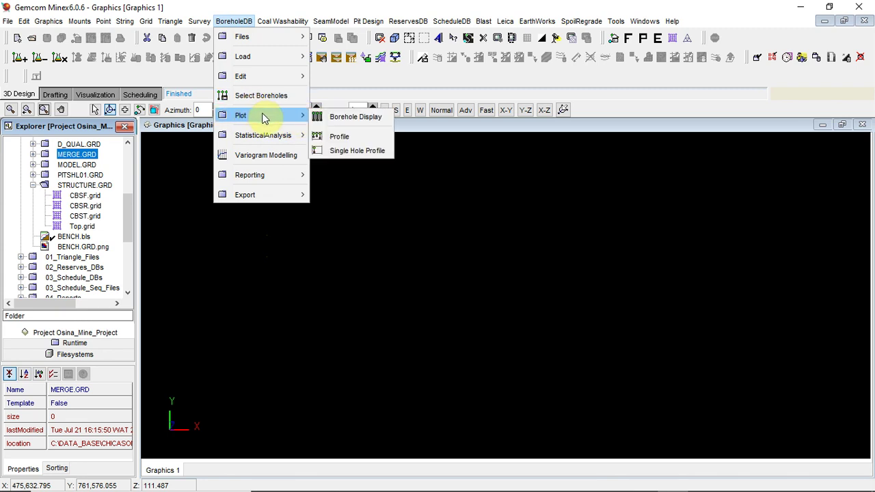
pyautogui.click(340, 117)
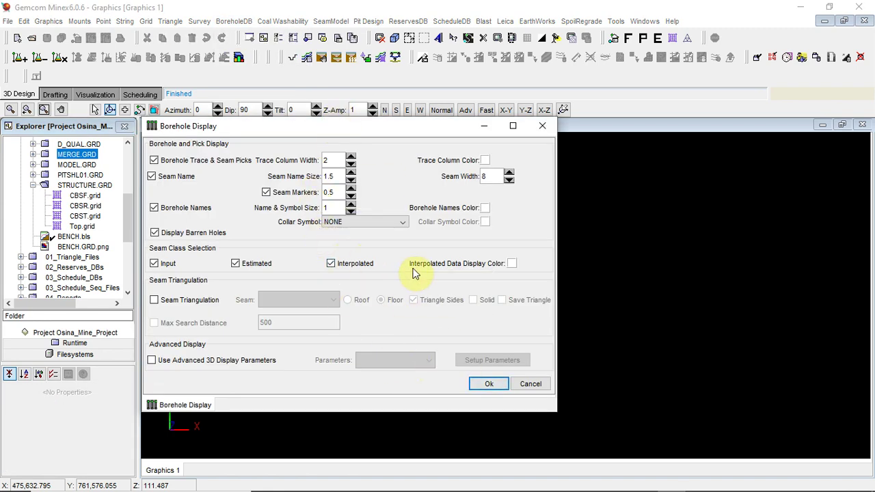
pyautogui.moveTo(387, 131); pyautogui.dragTo(419, 131)
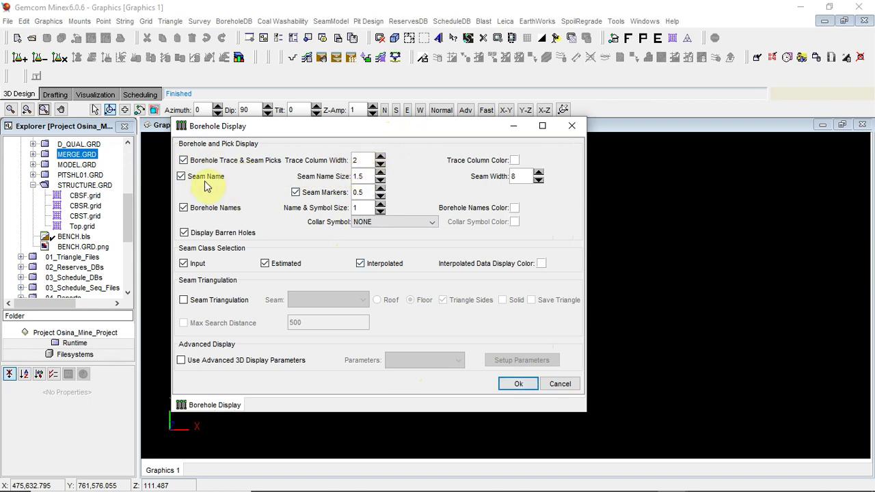
pyautogui.click(514, 385)
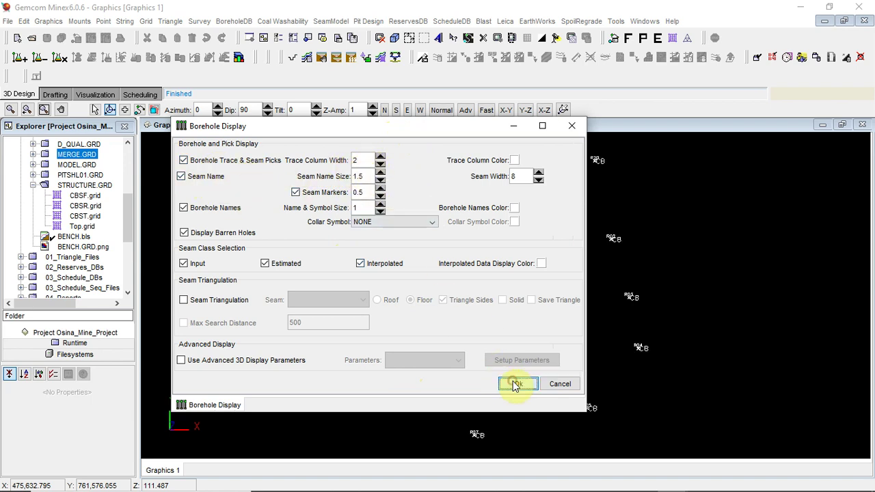
pyautogui.click(514, 128)
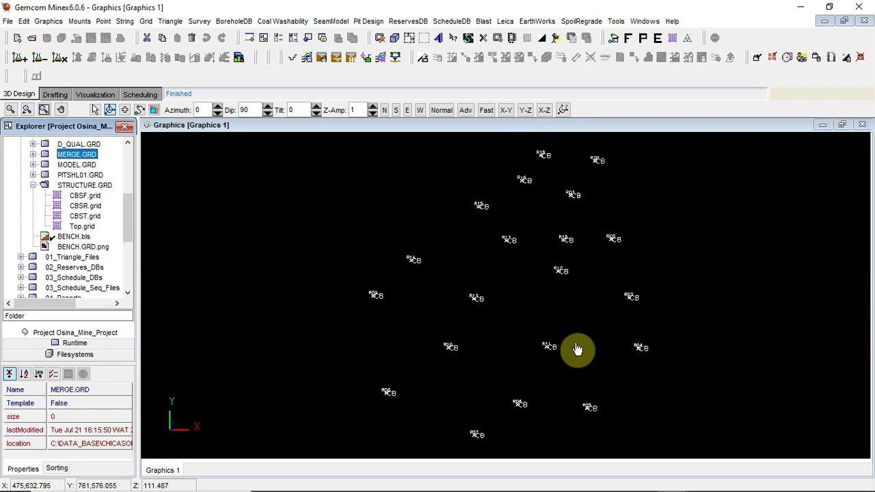
# - Examine the borehole traces and their CB seam intervals in 3D from tilted and close-up views
pyautogui.click(600, 401)
pyautogui.moveTo(600, 401); pyautogui.dragTo(608, 357)
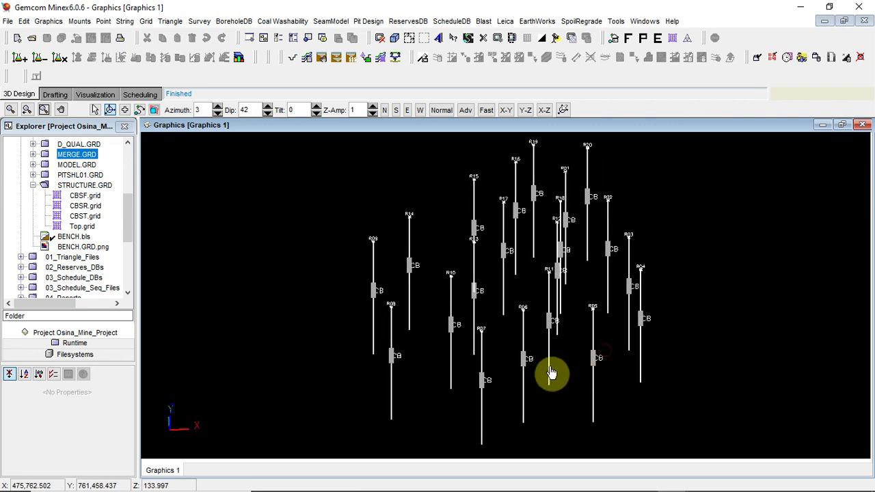
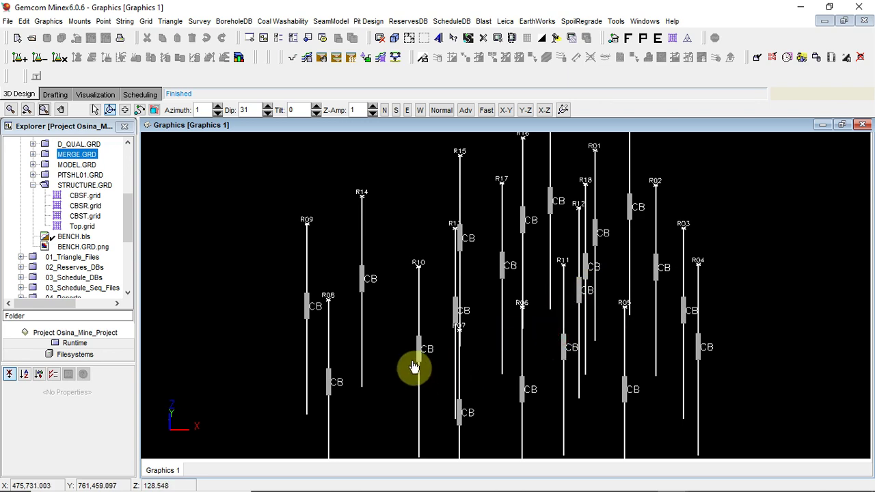
pyautogui.scroll(5, 421, 350)
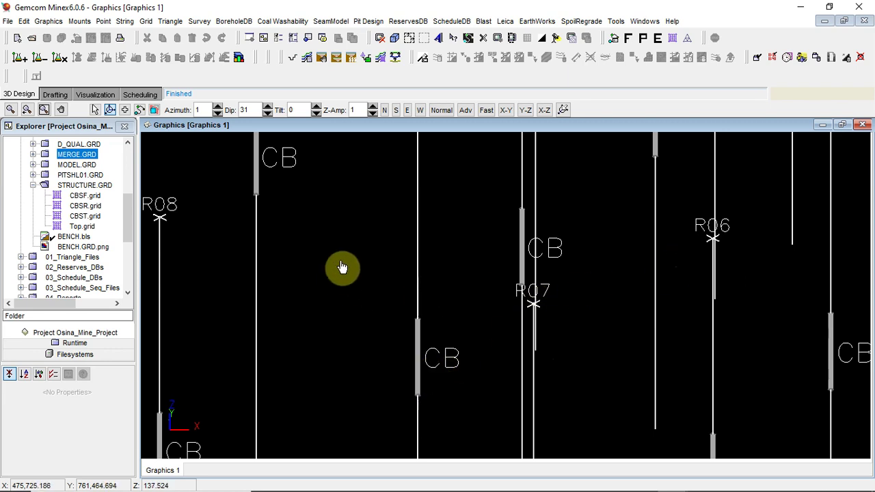
pyautogui.scroll(-2, 430, 270)
pyautogui.moveTo(436, 276); pyautogui.dragTo(486, 325)
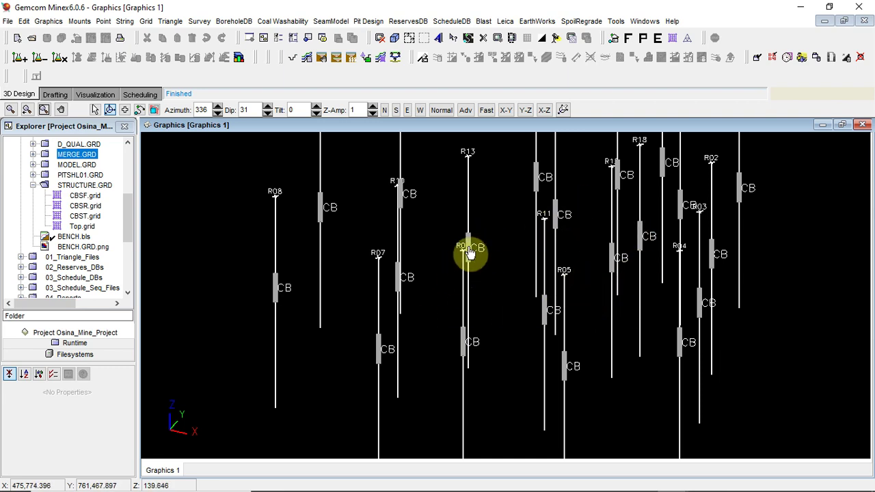
# - Redisplay the boreholes with seam markers on, trying a seam width of 5 before settling on 6
pyautogui.click(233, 21)
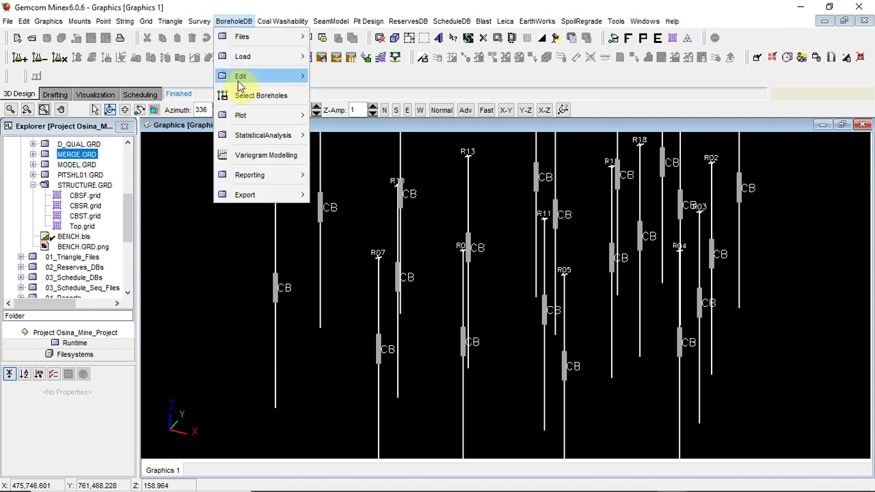
pyautogui.moveTo(240, 127)
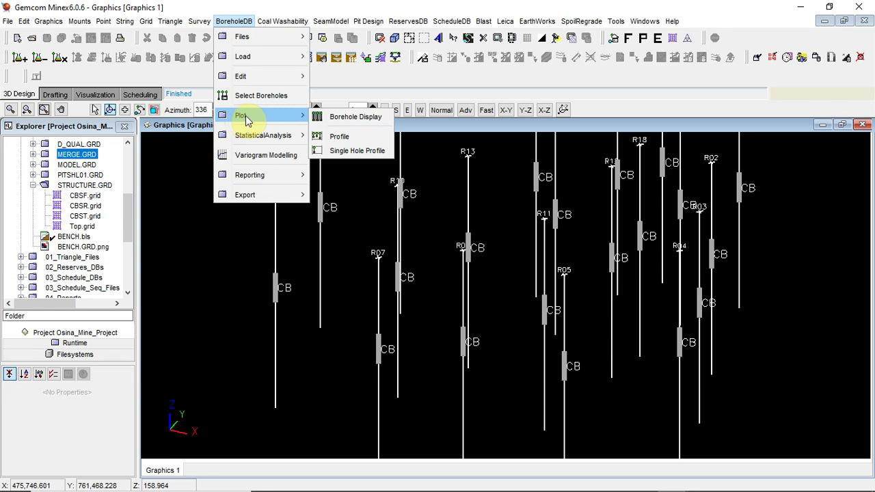
pyautogui.click(348, 117)
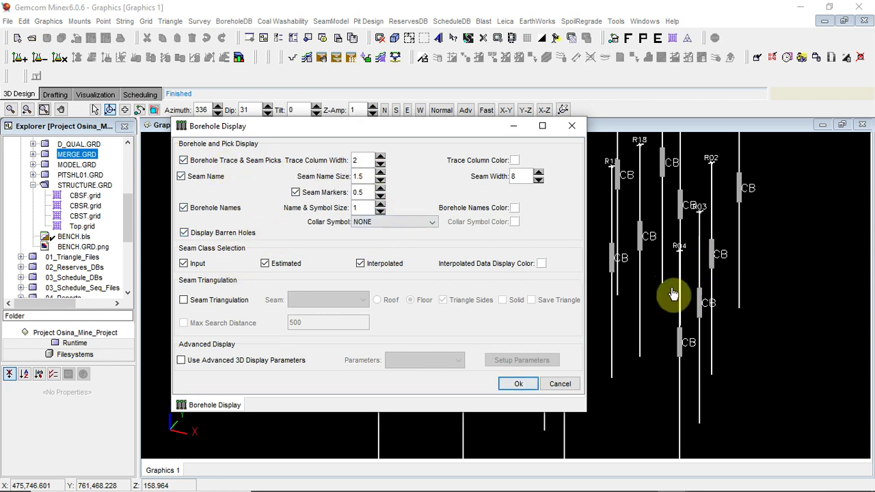
pyautogui.click(295, 192)
pyautogui.click(514, 386)
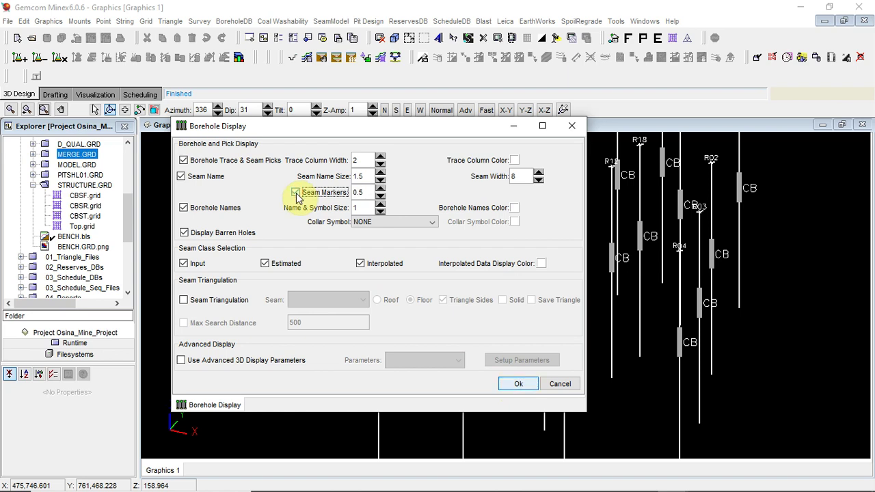
pyautogui.click(538, 172)
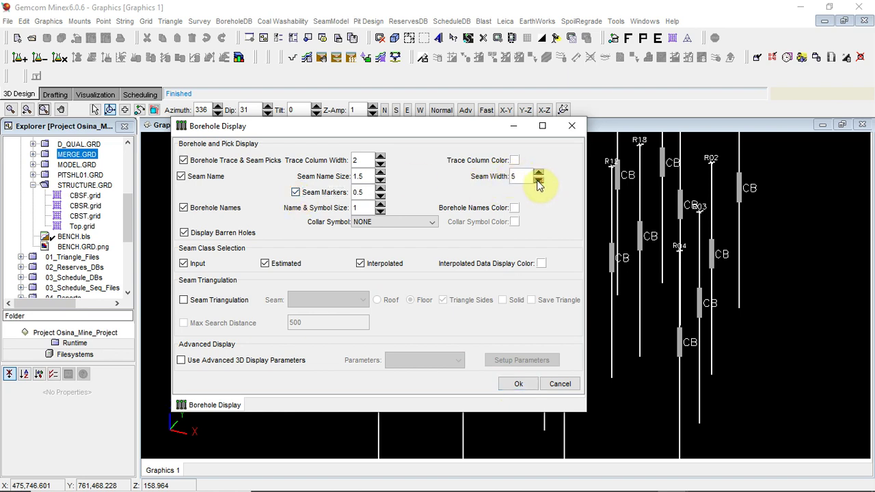
pyautogui.click(525, 386)
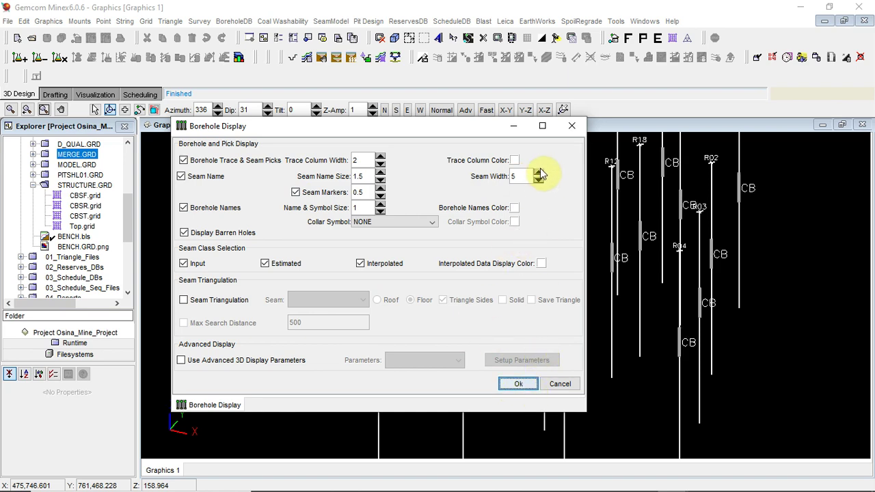
pyautogui.click(521, 384)
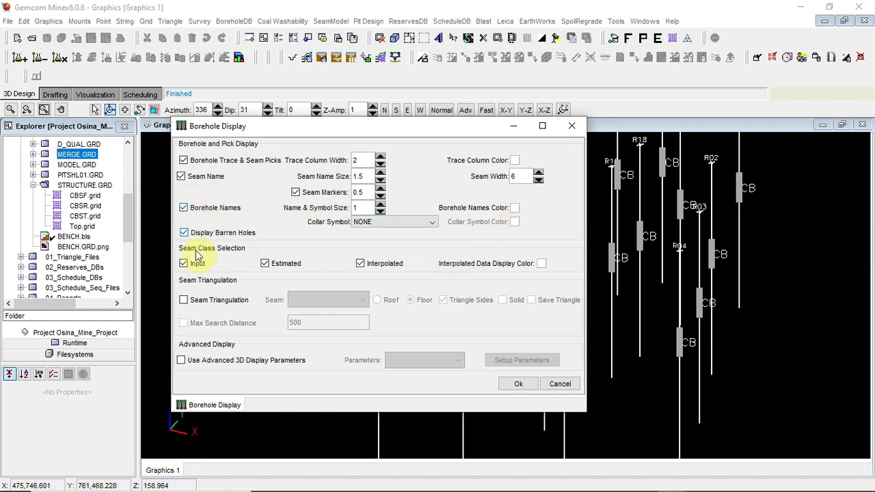
pyautogui.click(525, 384)
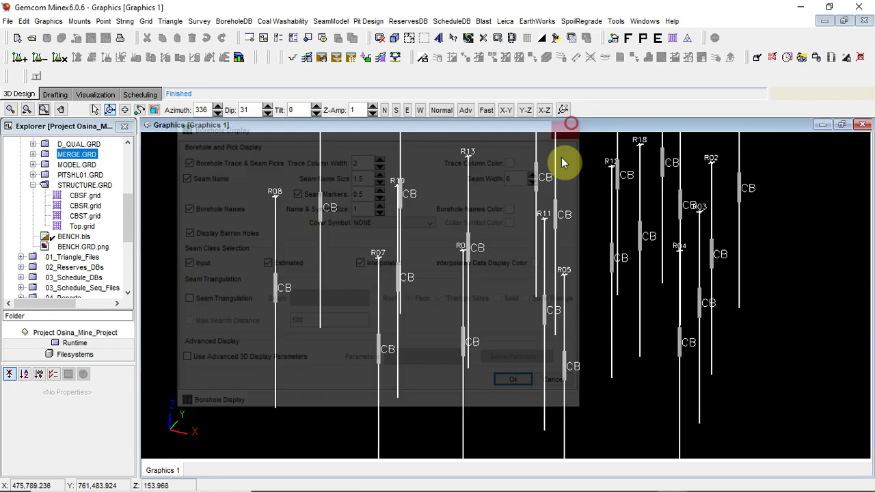
# - Display CBSR.grid from STRUCTURE.GRD with the boreholes and inspect it against the tops of the CB seam intervals
pyautogui.moveTo(561, 160); pyautogui.dragTo(553, 308)
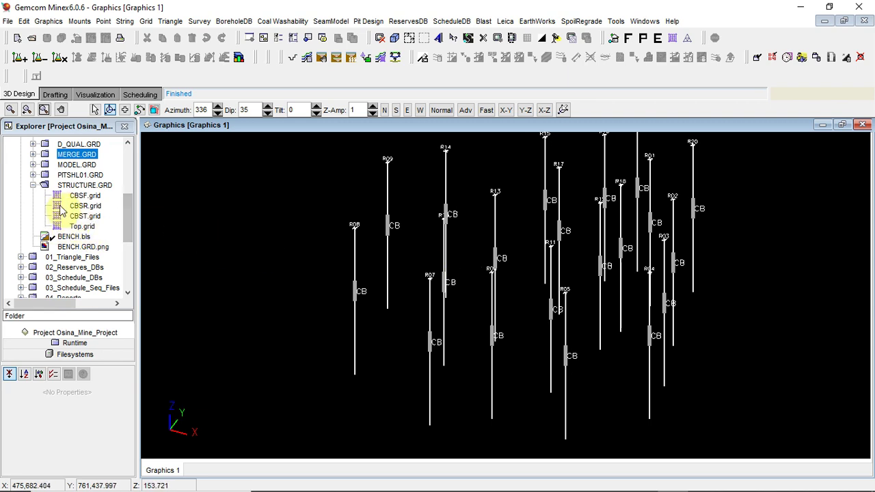
pyautogui.click(85, 205)
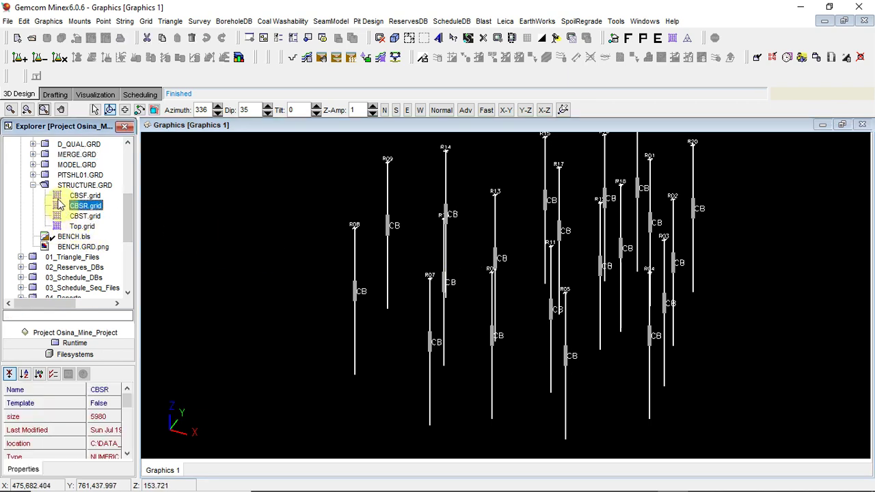
pyautogui.moveTo(73, 209); pyautogui.dragTo(256, 231)
pyautogui.moveTo(445, 335); pyautogui.dragTo(465, 307)
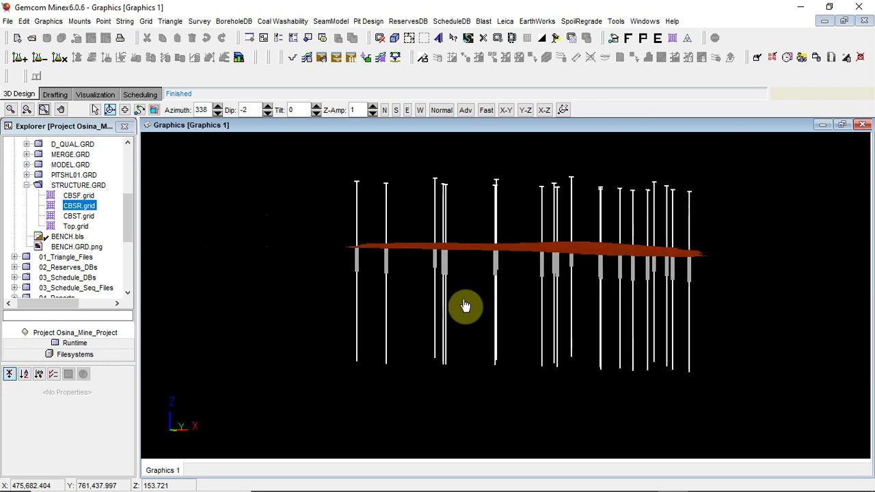
pyautogui.scroll(8, 502, 253)
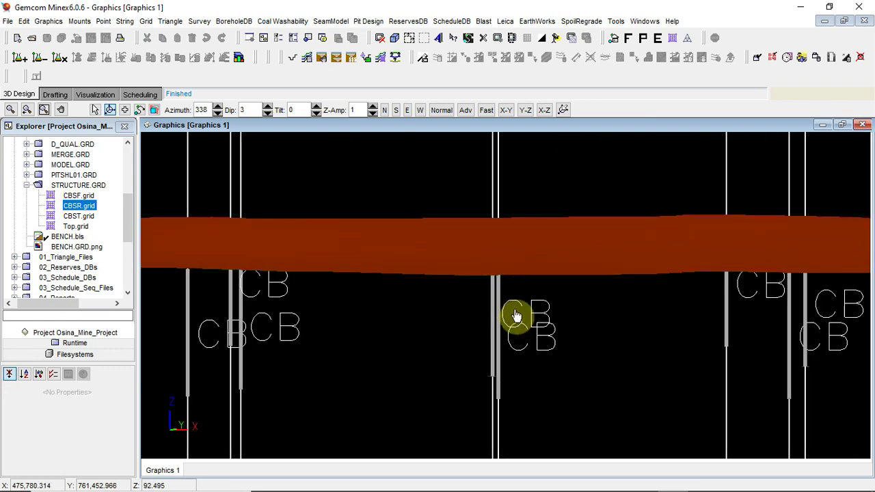
pyautogui.moveTo(523, 306)
pyautogui.mouseDown()
pyautogui.moveTo(528, 295)
pyautogui.moveTo(527, 305)
pyautogui.mouseUp()
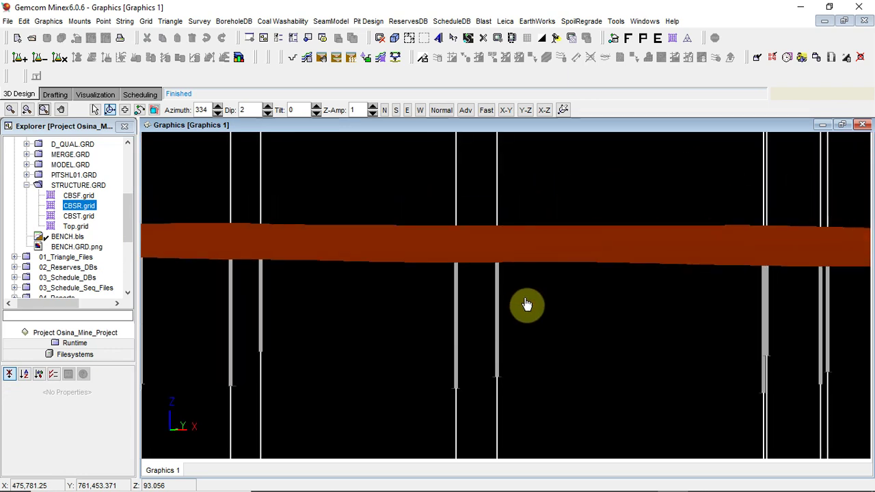
pyautogui.moveTo(456, 295); pyautogui.dragTo(461, 295)
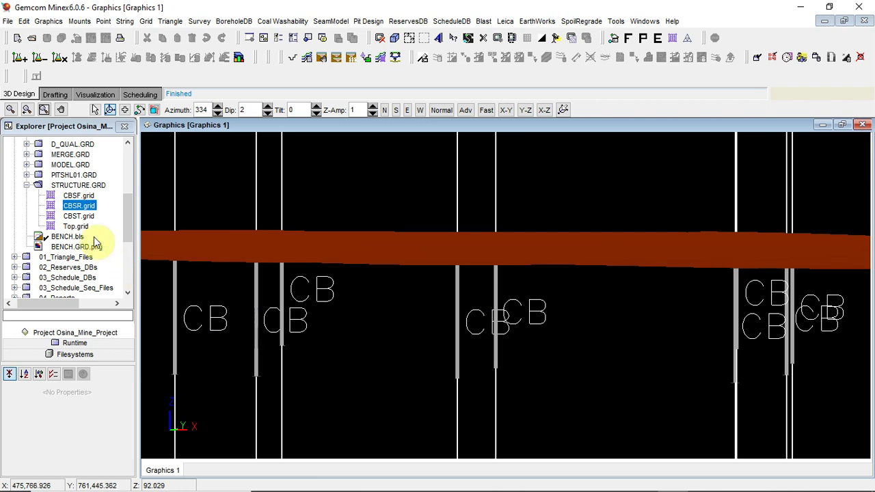
# - Add CBSF.grid from STRUCTURE.GRD to the view and compare both seam surfaces with the borehole intervals
pyautogui.click(77, 196)
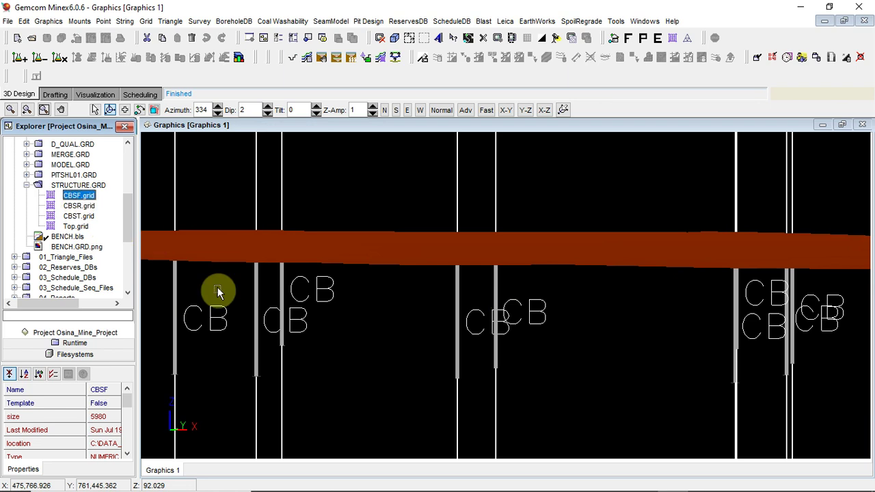
pyautogui.moveTo(322, 385); pyautogui.dragTo(318, 381)
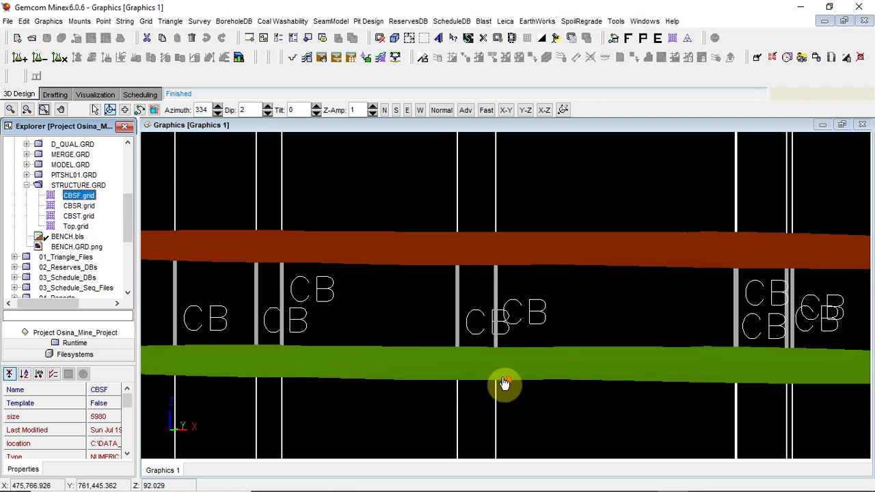
pyautogui.moveTo(534, 365)
pyautogui.mouseDown()
pyautogui.moveTo(513, 359)
pyautogui.moveTo(537, 386)
pyautogui.moveTo(531, 371)
pyautogui.mouseUp()
pyautogui.scroll(-3, 521, 363)
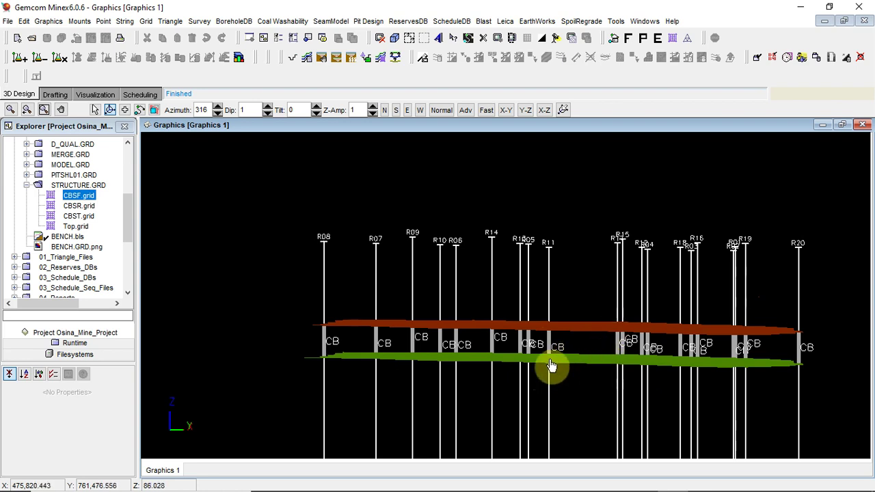
pyautogui.moveTo(562, 363); pyautogui.dragTo(574, 365)
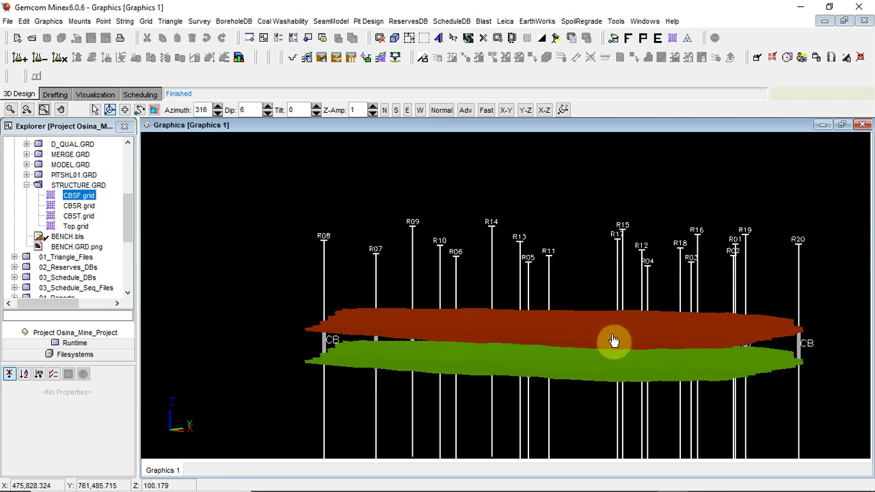
# - Add Top.grid from STRUCTURE.GRD and inspect the ground surface above the seam surfaces and boreholes in near-horizontal views
pyautogui.click(75, 226)
pyautogui.moveTo(88, 235); pyautogui.dragTo(263, 258)
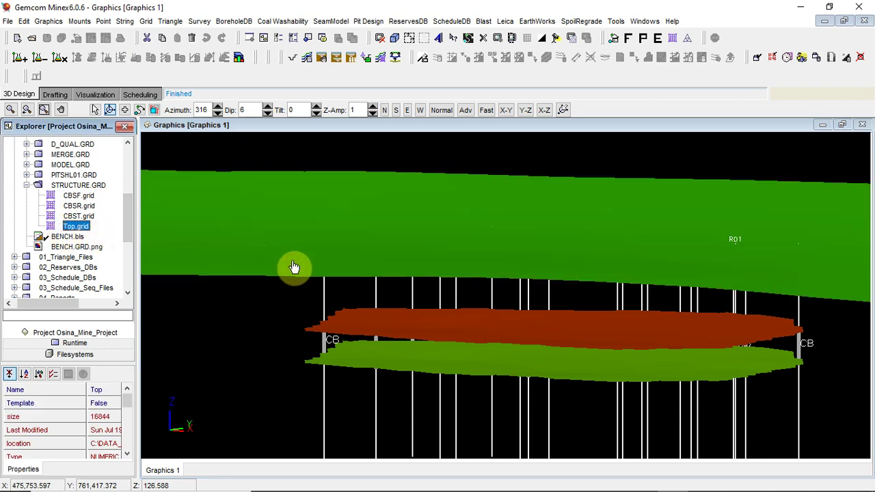
pyautogui.moveTo(464, 280); pyautogui.dragTo(536, 307)
pyautogui.scroll(5, 537, 301)
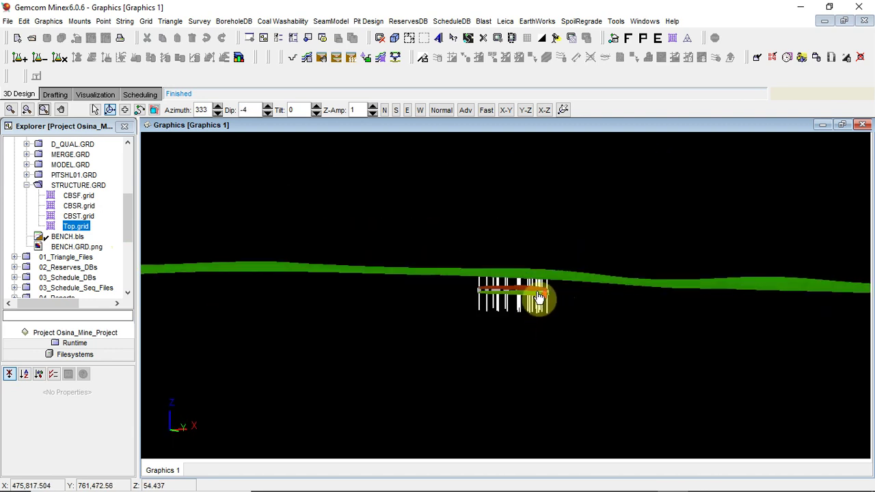
pyautogui.moveTo(545, 265); pyautogui.dragTo(523, 293)
pyautogui.moveTo(459, 274); pyautogui.dragTo(484, 282)
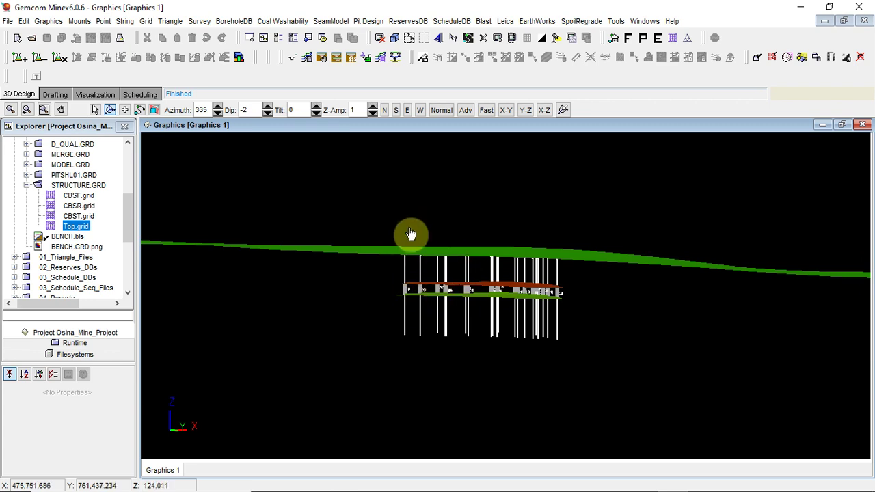
pyautogui.moveTo(469, 256); pyautogui.dragTo(469, 265)
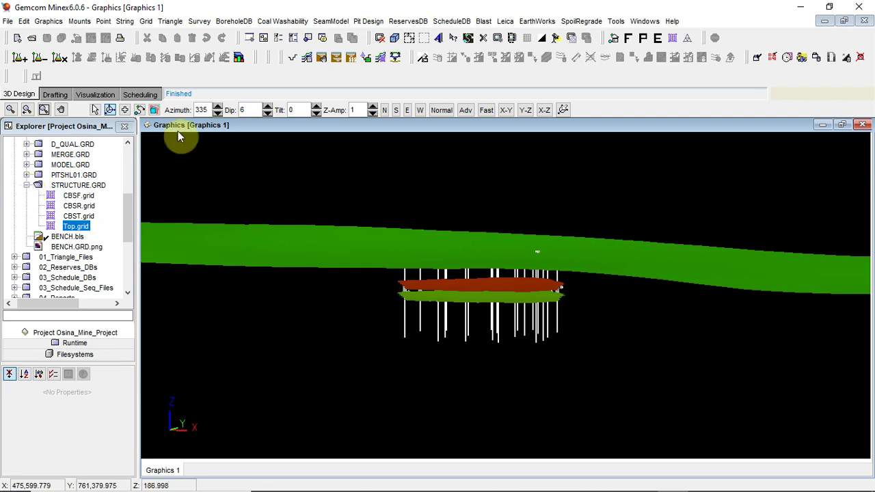
# - Try a vertical amplification of 3 on the displayed surfaces and boreholes, and settle on 2
pyautogui.click(372, 107)
pyautogui.click(373, 107)
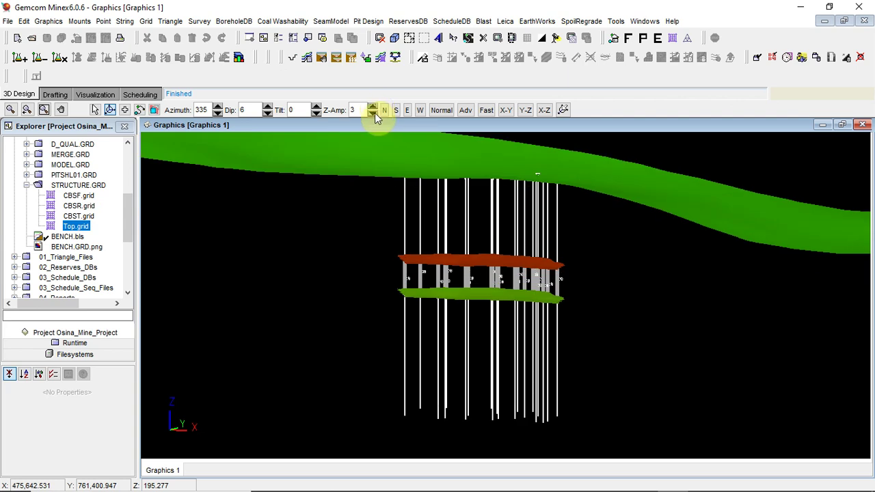
pyautogui.click(373, 114)
pyautogui.click(374, 114)
pyautogui.click(373, 107)
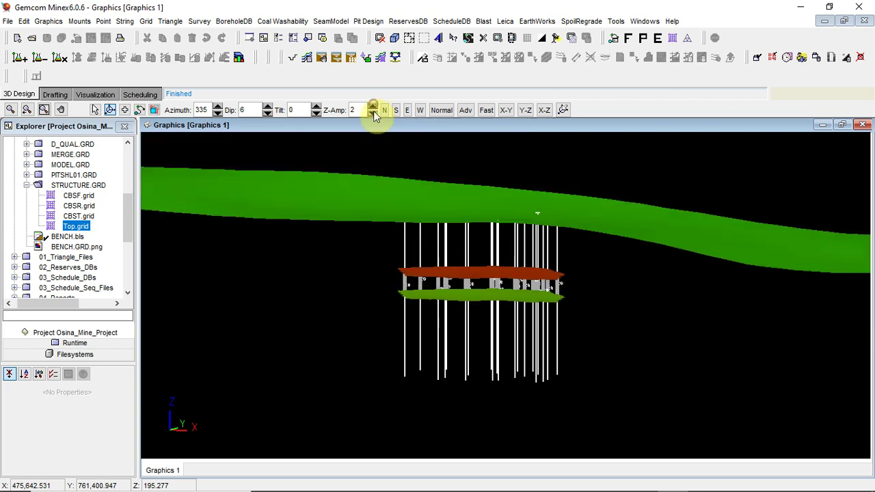
pyautogui.moveTo(449, 212)
pyautogui.mouseDown()
pyautogui.moveTo(449, 225)
pyautogui.moveTo(449, 211)
pyautogui.mouseUp()
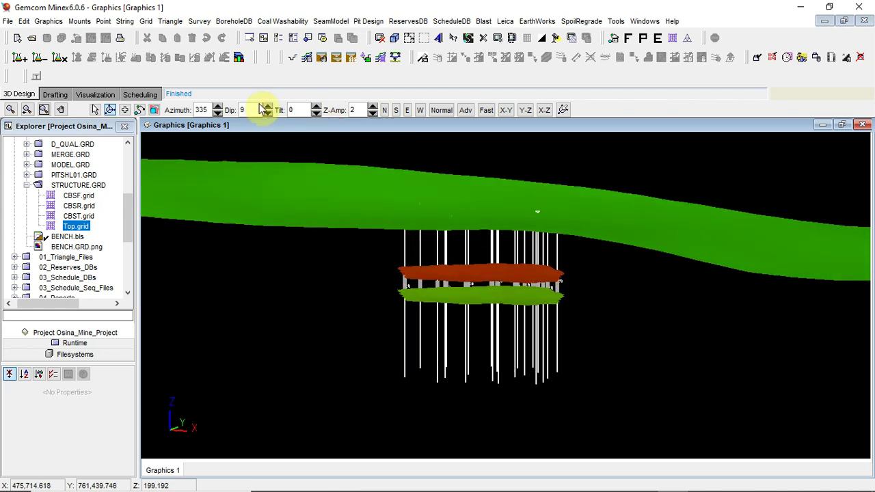
# - Clear the graphics window, collapse STRUCTURE.GRD and expand MODEL.GRD in the project tree
pyautogui.click(378, 39)
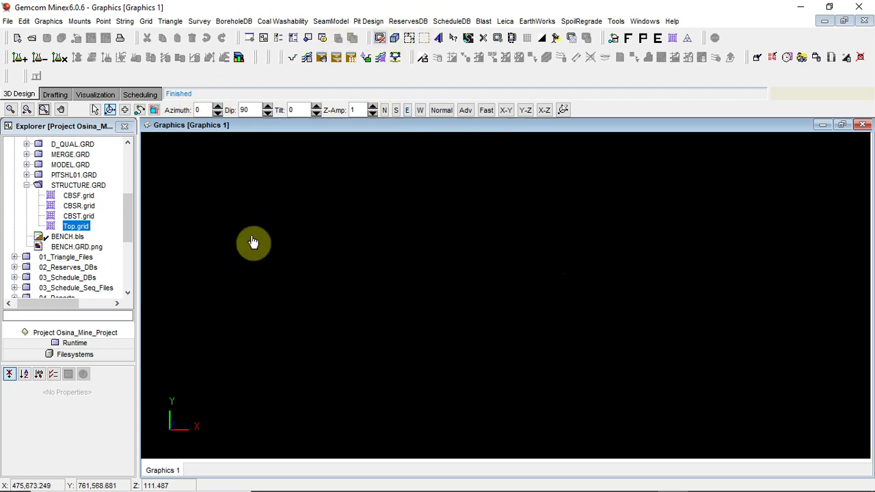
pyautogui.click(26, 186)
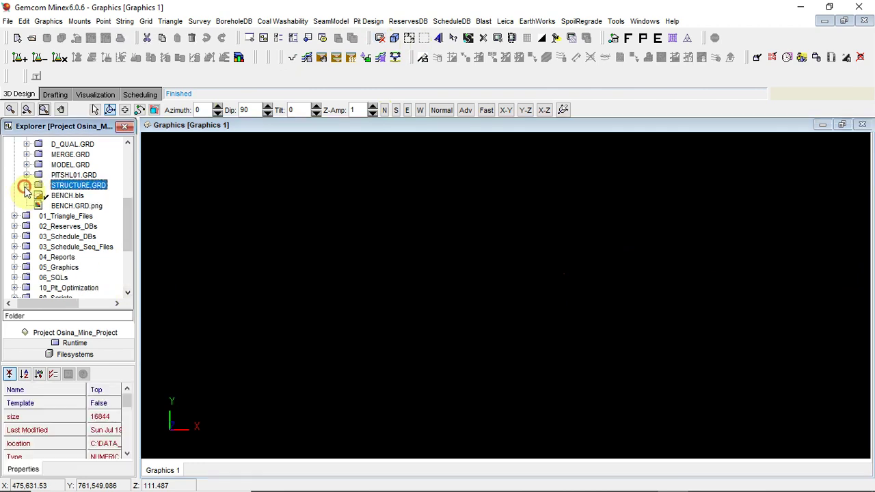
pyautogui.click(27, 165)
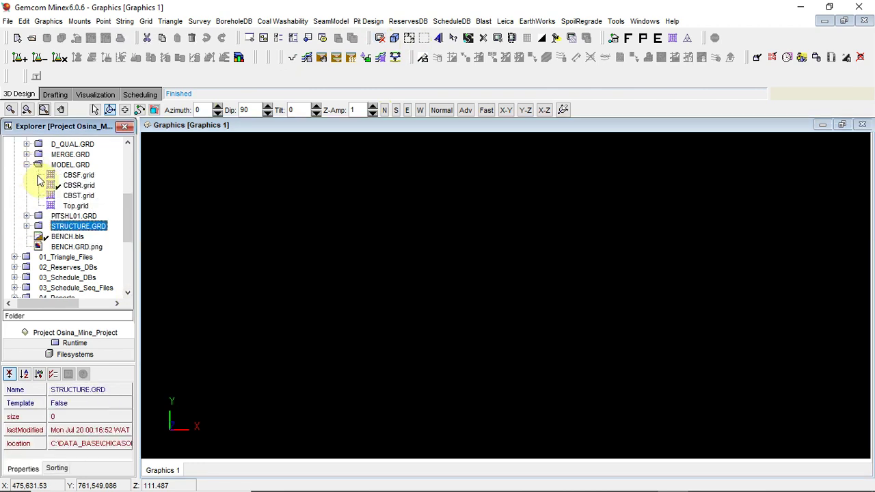
pyautogui.click(27, 165)
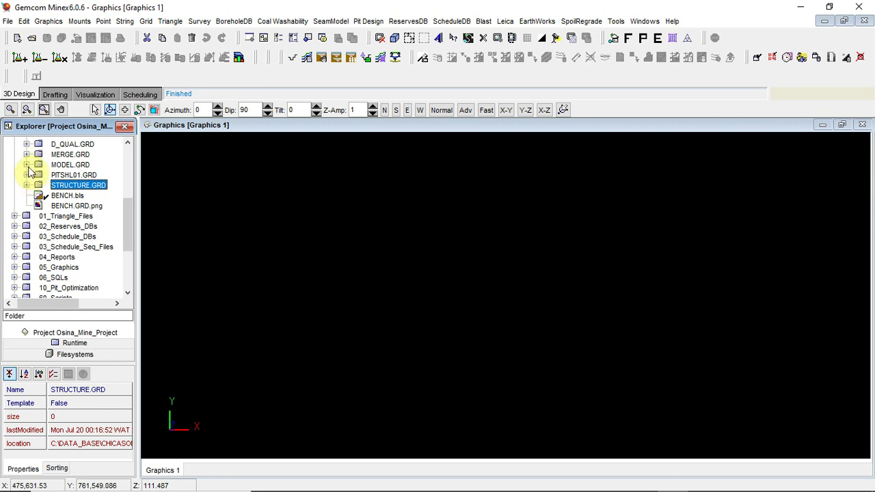
pyautogui.click(27, 165)
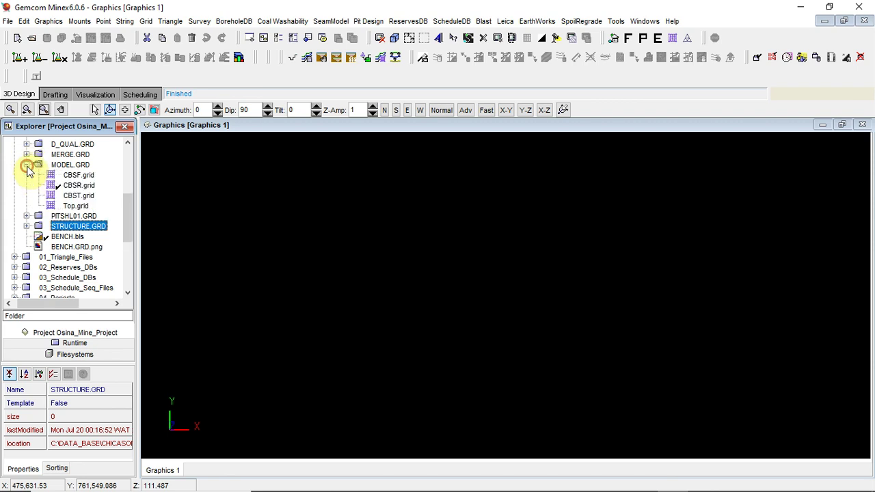
# - Display CBST.grid from MODEL.GRD and clear it from the graphics window
pyautogui.click(75, 196)
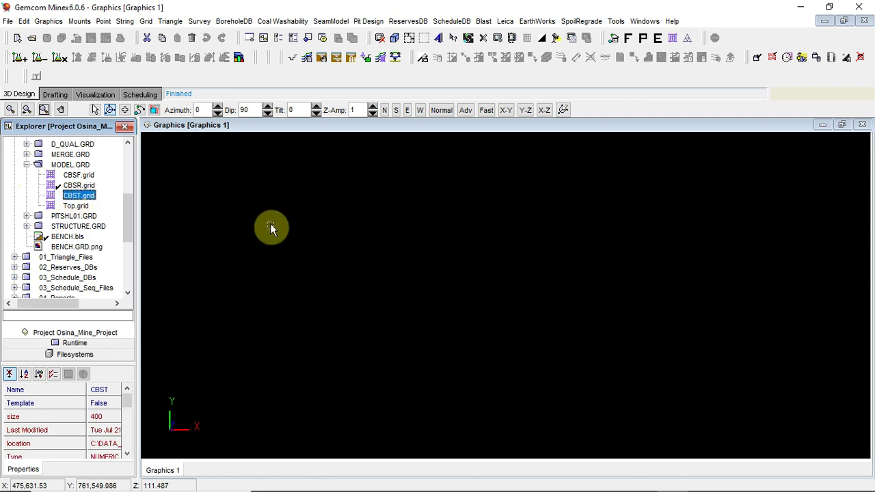
pyautogui.moveTo(270, 224); pyautogui.dragTo(266, 227)
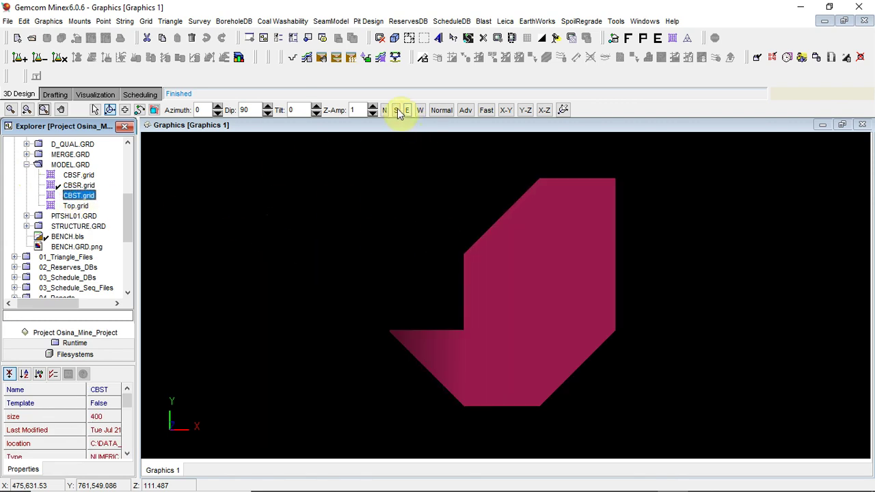
pyautogui.click(382, 39)
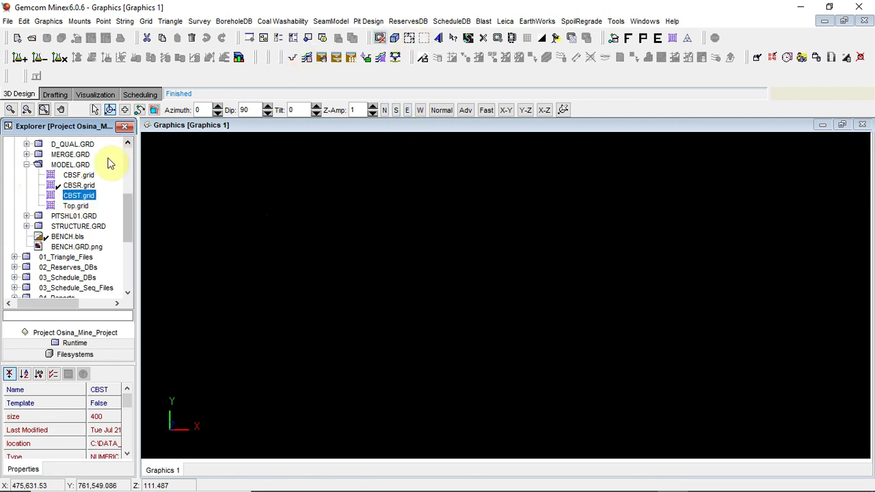
# - Display CBSF.grid and Top.grid from MODEL.GRD and tilt the view to inspect both surfaces in 3D
pyautogui.moveTo(80, 176); pyautogui.dragTo(278, 214)
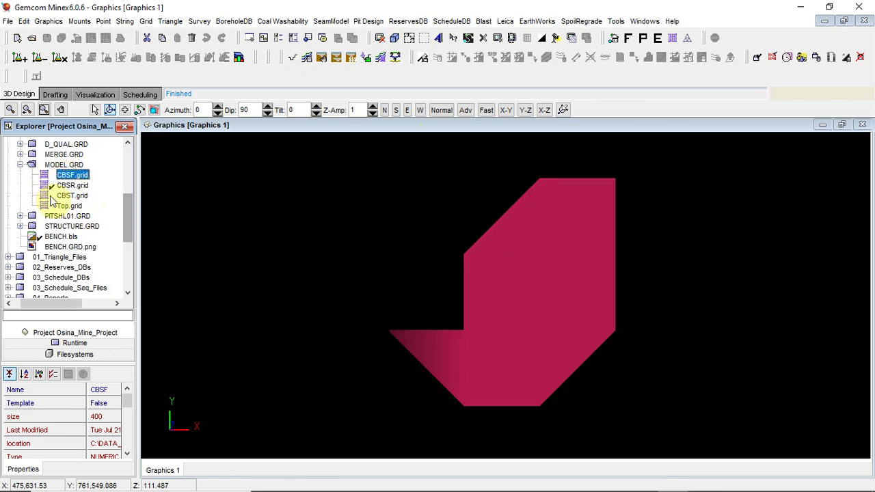
pyautogui.moveTo(306, 257); pyautogui.dragTo(306, 257)
pyautogui.moveTo(362, 299); pyautogui.dragTo(396, 240)
pyautogui.moveTo(369, 269); pyautogui.dragTo(414, 305)
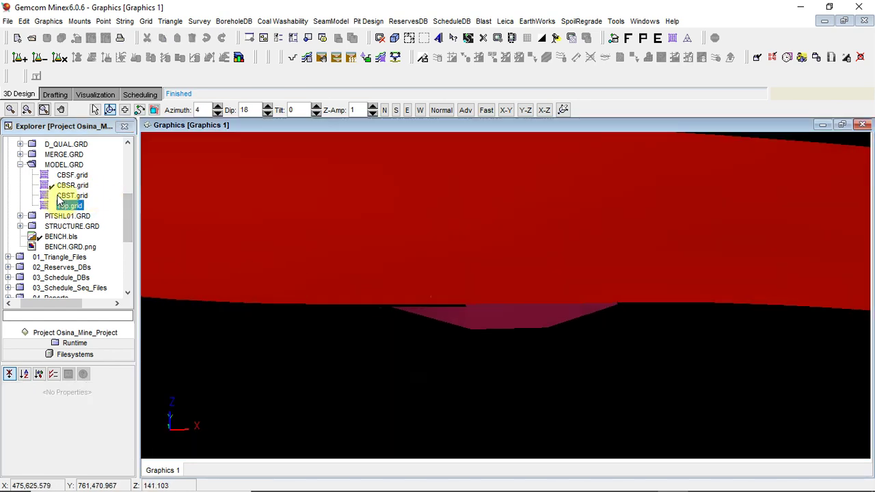
# - Clear the graphics window, display CBST.grid and CBSR.grid from MODEL.GRD, and tilt the view to inspect both surfaces
pyautogui.moveTo(414, 292); pyautogui.dragTo(416, 282)
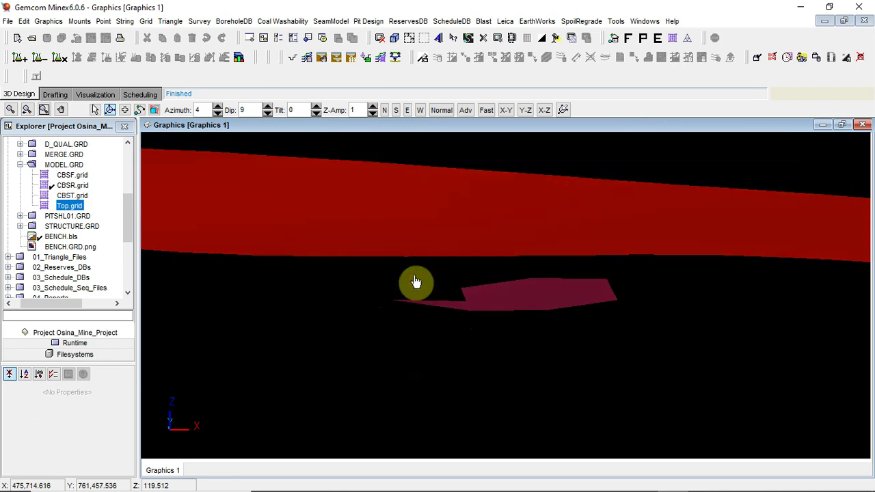
pyautogui.click(379, 38)
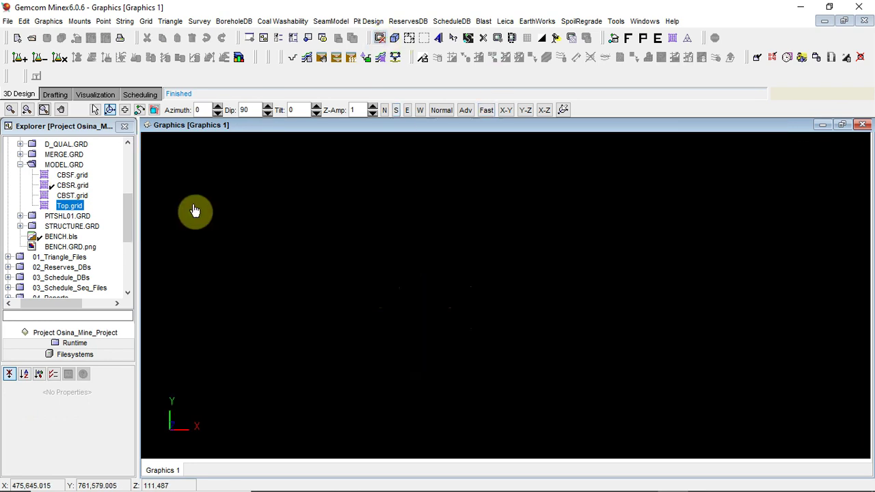
pyautogui.click(62, 197)
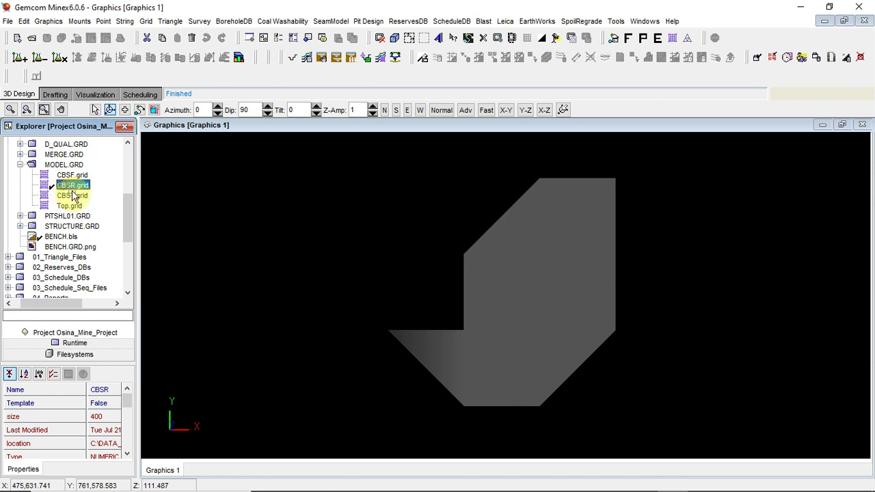
pyautogui.moveTo(499, 365); pyautogui.dragTo(385, 296)
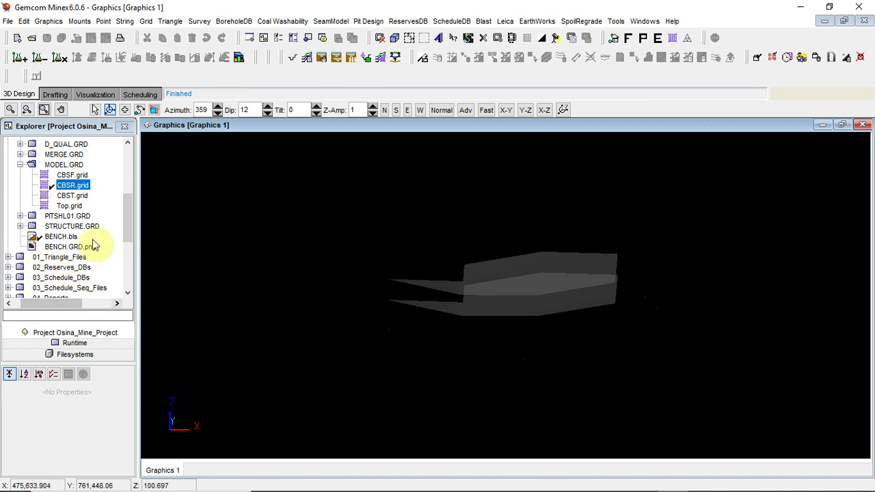
# - Add CBSF.grid from STRUCTURE.GRD to the display and compare it in 3D with the two MODEL.GRD grids
pyautogui.moveTo(130, 237); pyautogui.dragTo(127, 246)
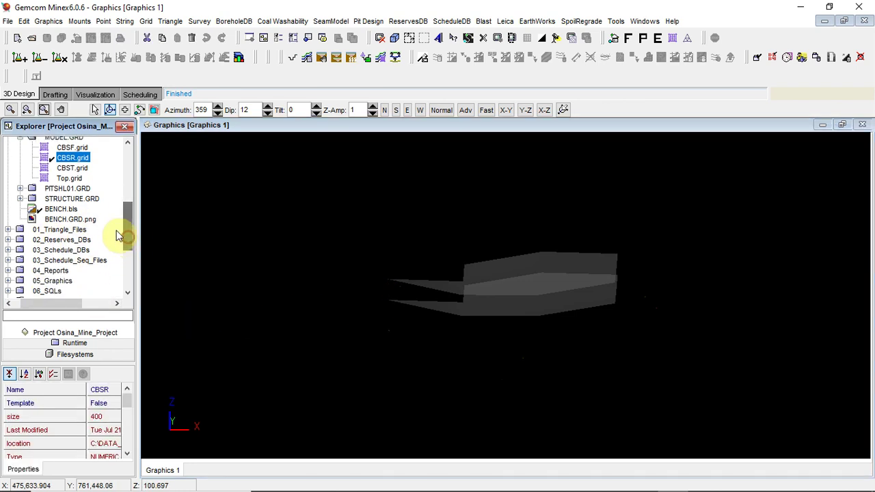
pyautogui.click(19, 199)
pyautogui.moveTo(65, 209); pyautogui.dragTo(205, 267)
pyautogui.moveTo(451, 335)
pyautogui.mouseDown()
pyautogui.moveTo(477, 376)
pyautogui.moveTo(471, 345)
pyautogui.moveTo(443, 317)
pyautogui.moveTo(446, 341)
pyautogui.mouseUp()
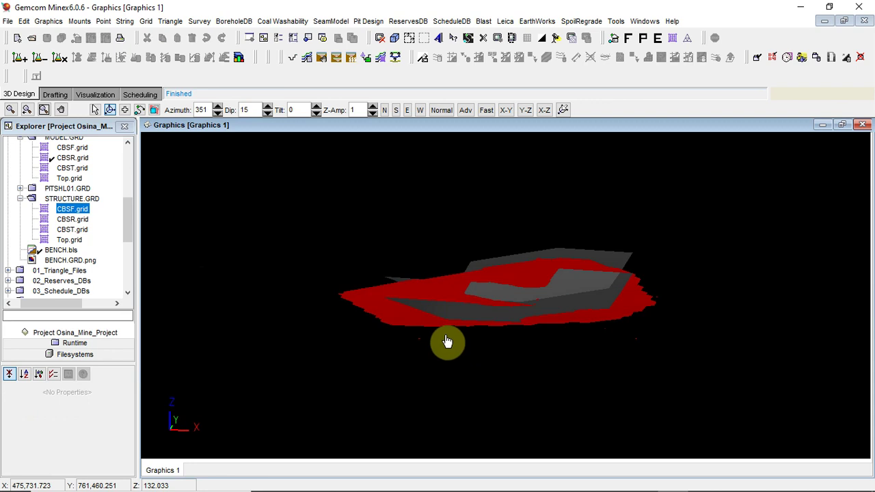
# - Collapse MODEL.GRD and STRUCTURE.GRD, expand MERGE.GRD in the project tree, and clear the graphics window
pyautogui.click(127, 141)
pyautogui.click(127, 141)
pyautogui.click(127, 141)
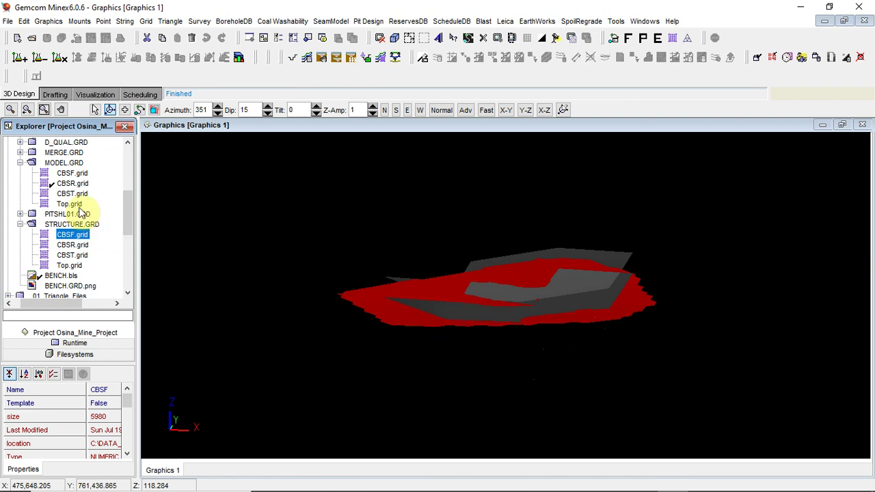
pyautogui.click(20, 162)
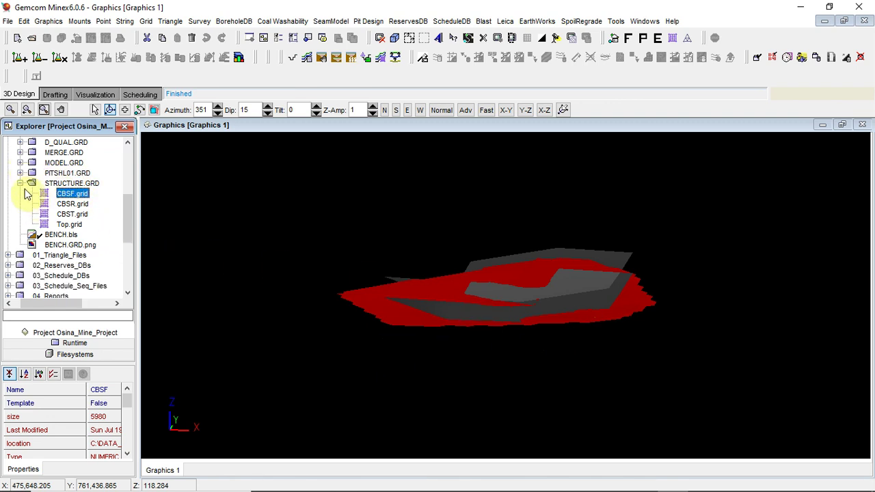
pyautogui.click(21, 184)
pyautogui.click(20, 152)
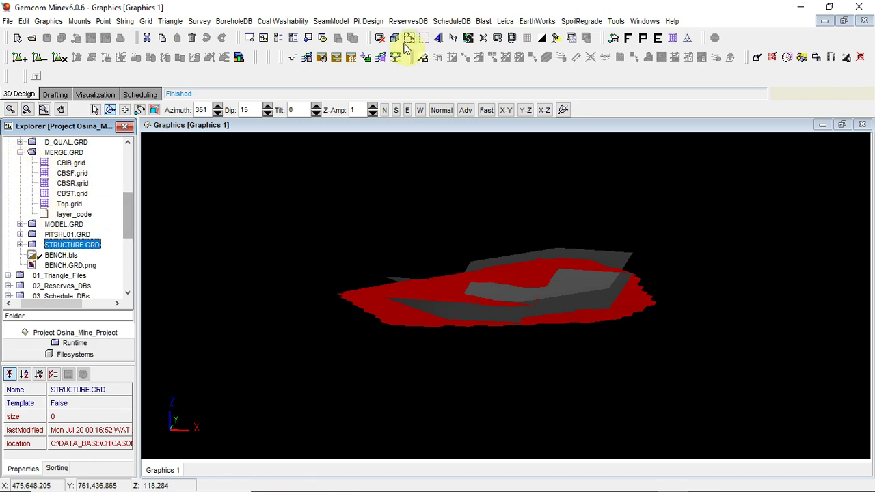
pyautogui.click(380, 38)
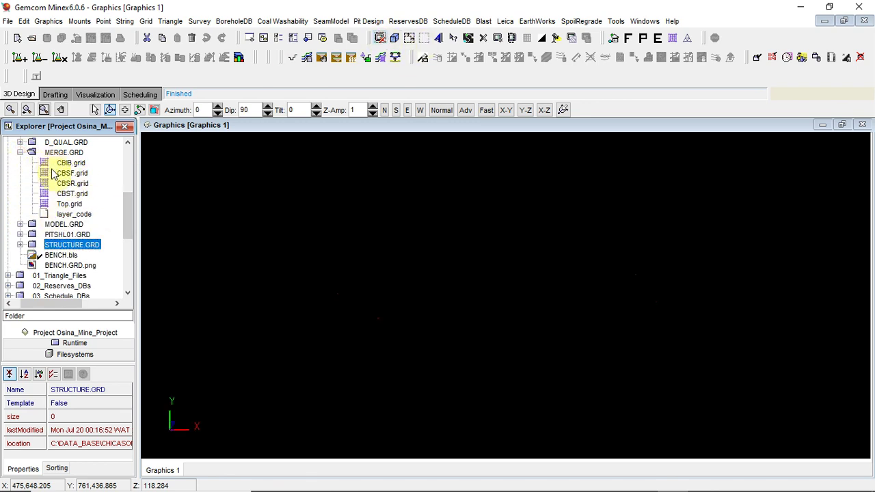
# - Display CBSF.grid and Top.grid from MERGE.GRD and inspect the merged surfaces in 3D from above and below
pyautogui.moveTo(59, 179); pyautogui.dragTo(492, 315)
pyautogui.moveTo(537, 344); pyautogui.dragTo(593, 323)
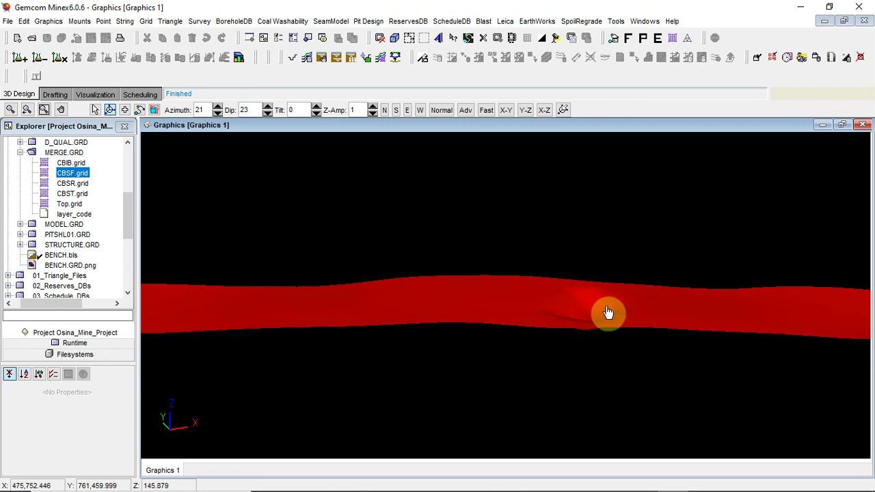
pyautogui.scroll(5, 597, 319)
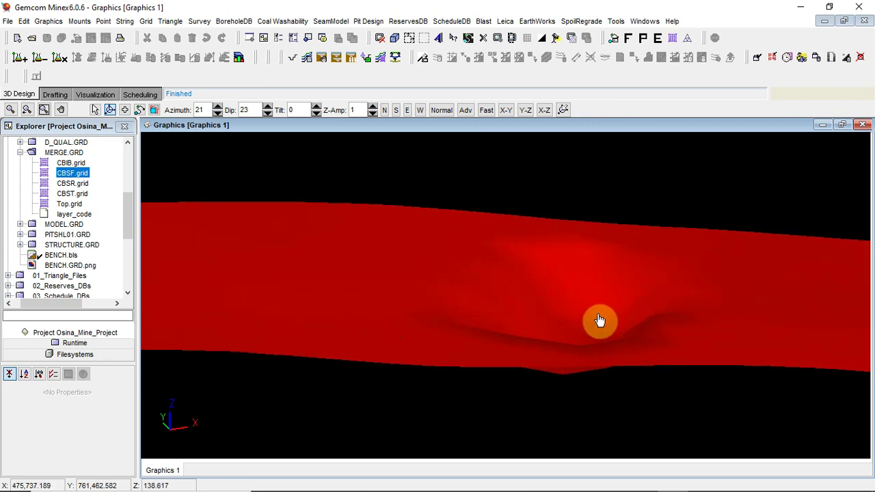
pyautogui.moveTo(599, 324); pyautogui.dragTo(345, 309)
pyautogui.click(67, 205)
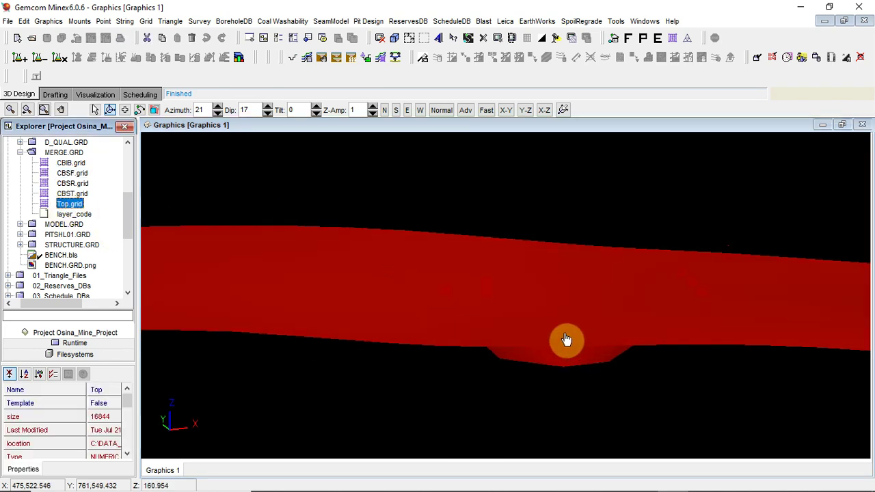
pyautogui.moveTo(566, 340); pyautogui.dragTo(611, 310)
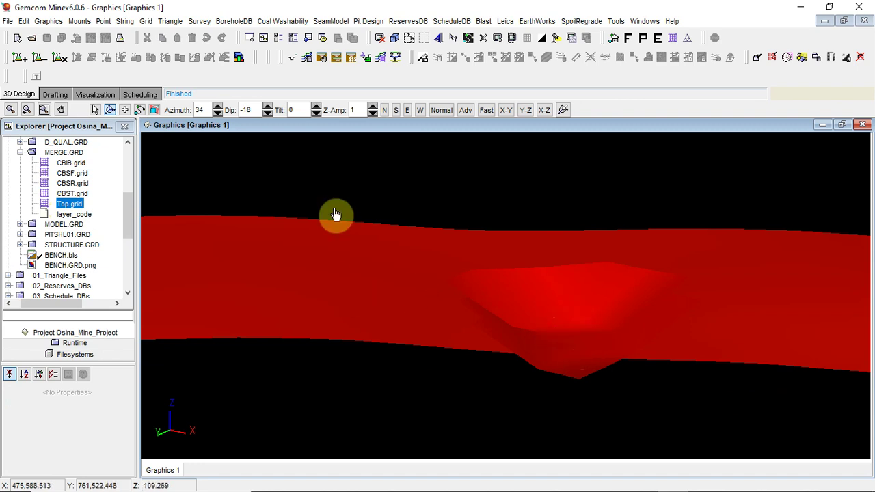
# - Clear the graphics window, collapse MERGE.GRD and expand 01_Triangle_Files in the project tree
pyautogui.click(381, 40)
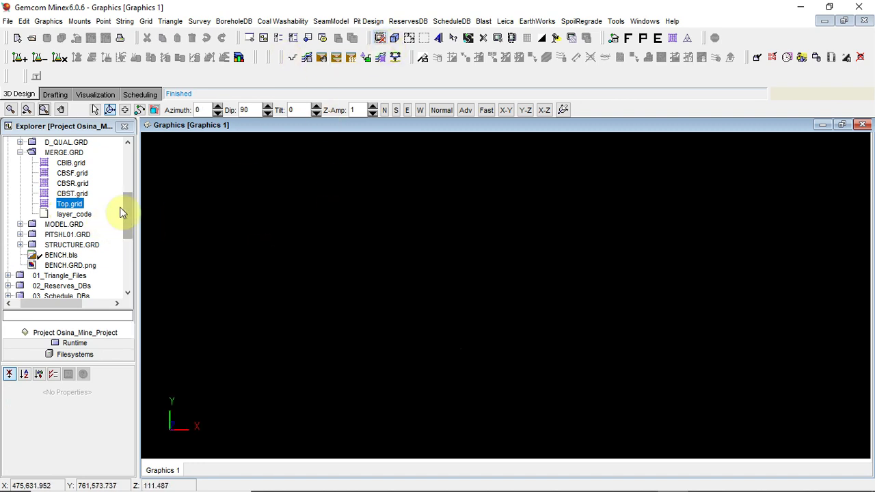
pyautogui.click(21, 153)
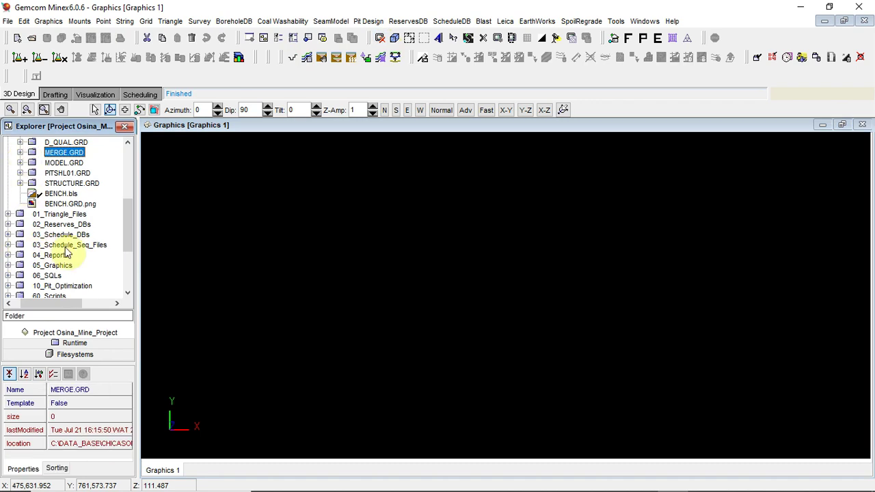
pyautogui.scroll(-1, 130, 239)
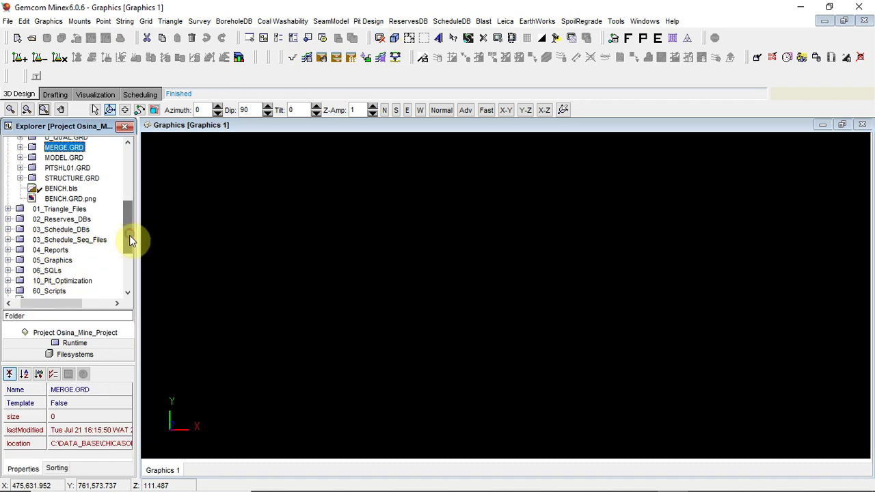
pyautogui.click(8, 199)
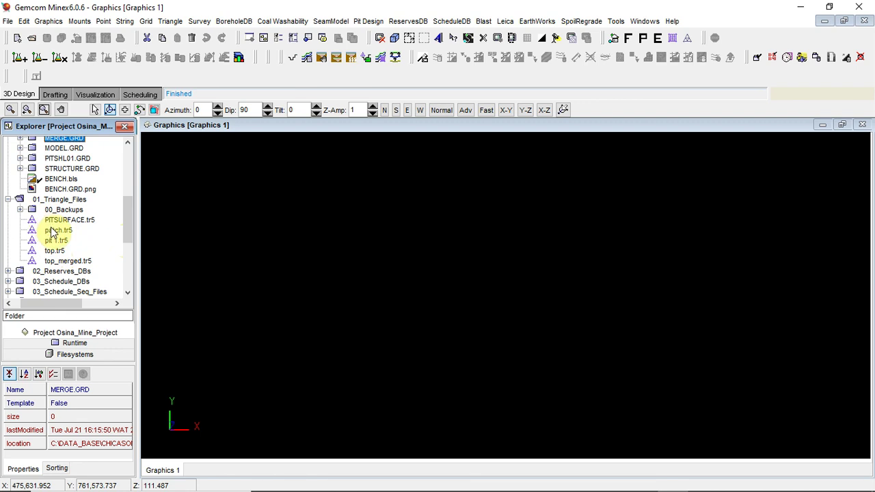
# - Display pit 1.tr5 with a vertical amplification of 2, add top.tr5, and inspect where the pit meets the surface
pyautogui.moveTo(49, 241); pyautogui.dragTo(228, 258)
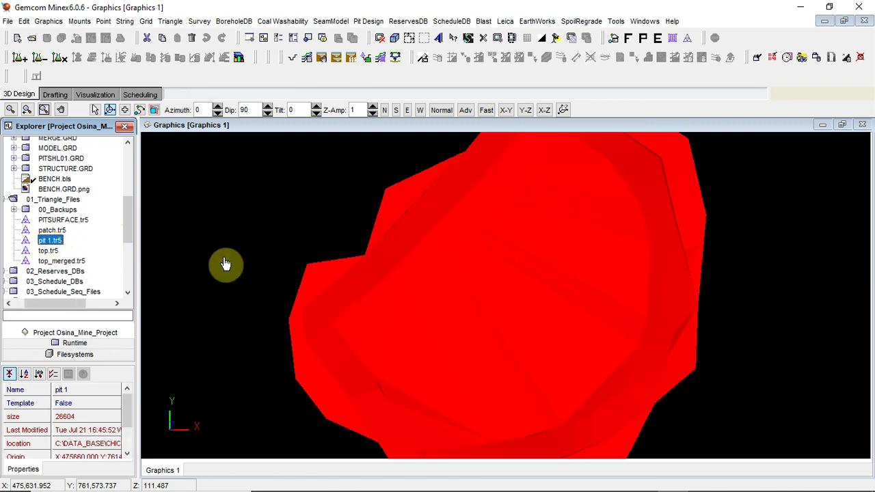
pyautogui.moveTo(384, 340); pyautogui.dragTo(506, 360)
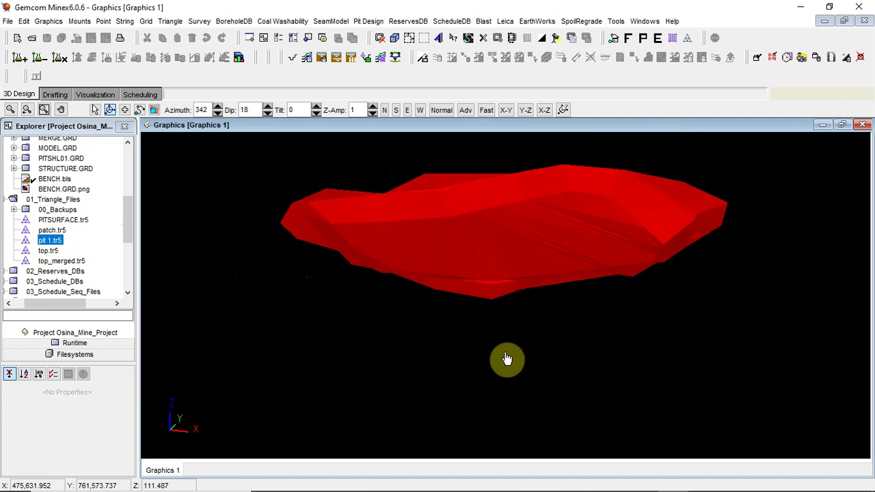
pyautogui.click(372, 107)
pyautogui.moveTo(498, 219); pyautogui.dragTo(531, 333)
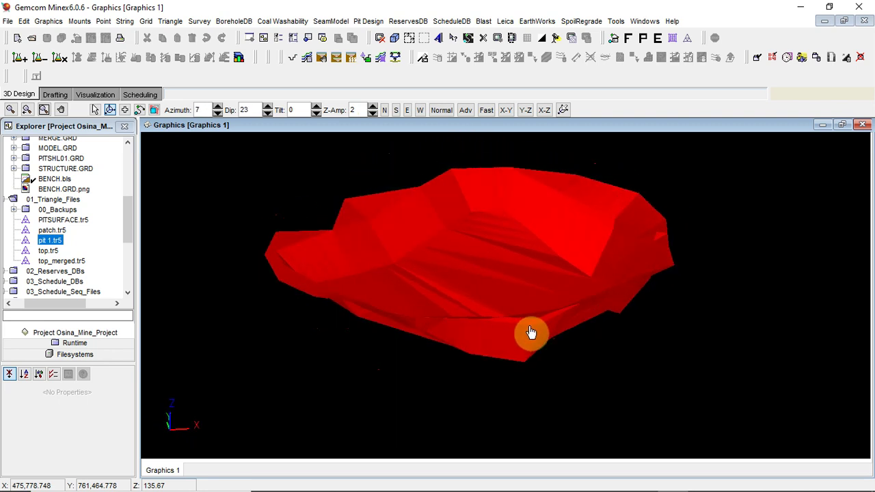
pyautogui.moveTo(45, 251); pyautogui.dragTo(291, 357)
pyautogui.moveTo(392, 341); pyautogui.dragTo(398, 312)
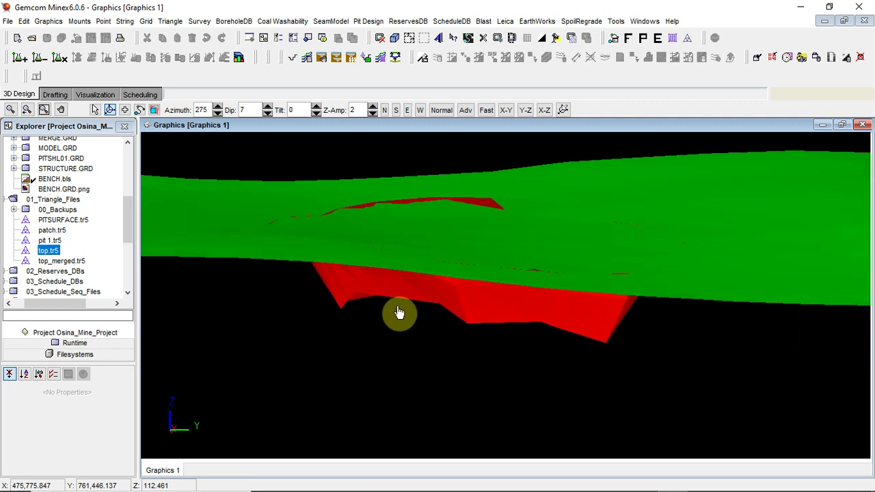
pyautogui.click(172, 21)
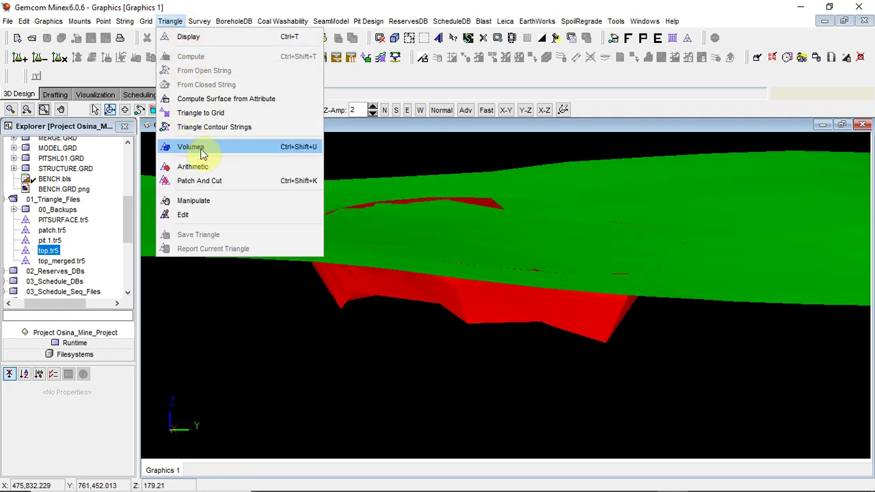
pyautogui.click(211, 170)
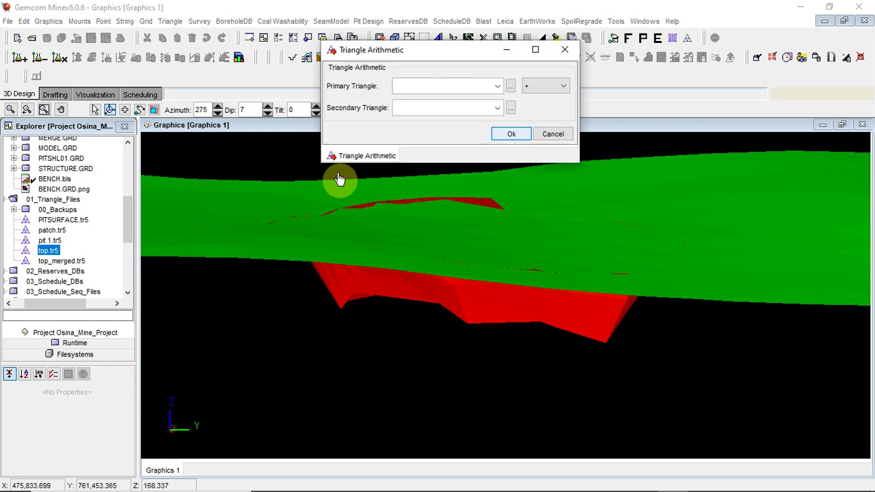
pyautogui.click(563, 50)
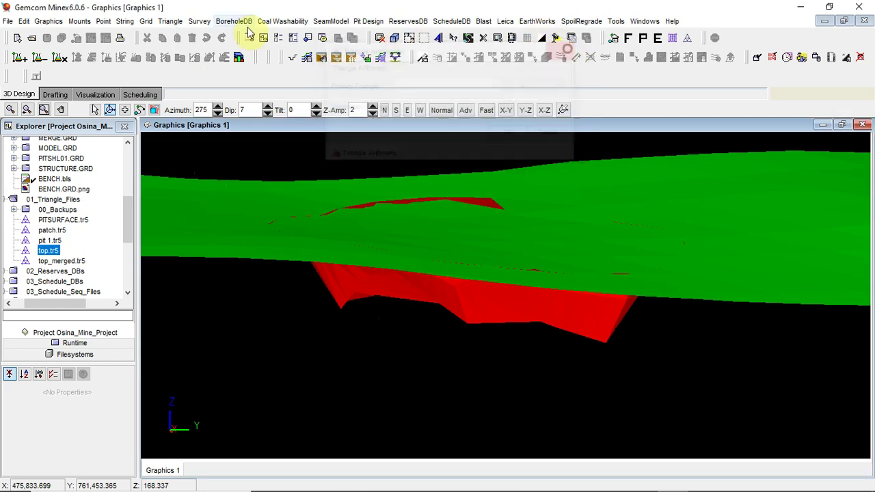
pyautogui.click(170, 21)
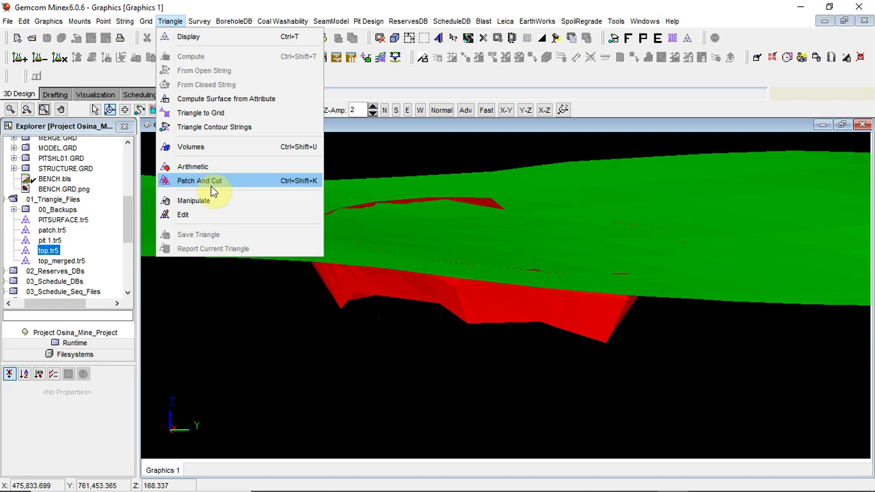
pyautogui.click(239, 293)
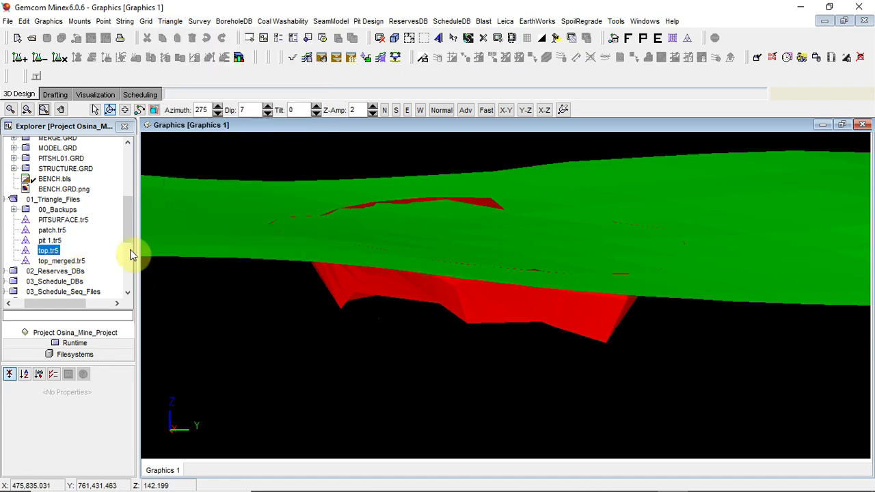
# - Clear the graphics window, display top_merged.tr5 from 01_Triangle_Files and tilt the view to inspect it in 3D
pyautogui.click(380, 38)
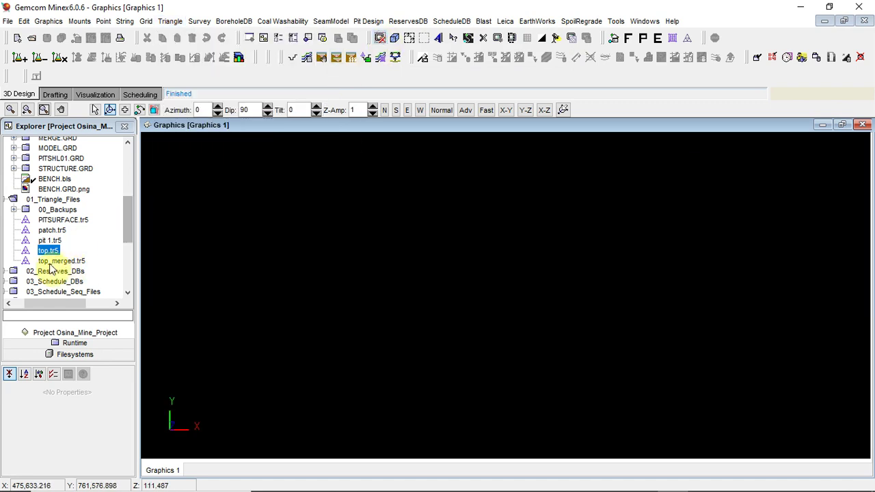
pyautogui.click(60, 261)
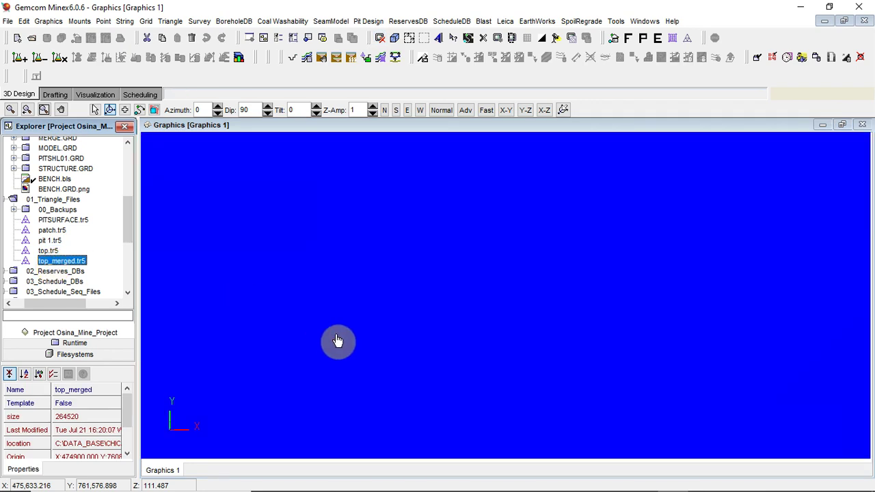
pyautogui.moveTo(336, 342); pyautogui.dragTo(387, 278)
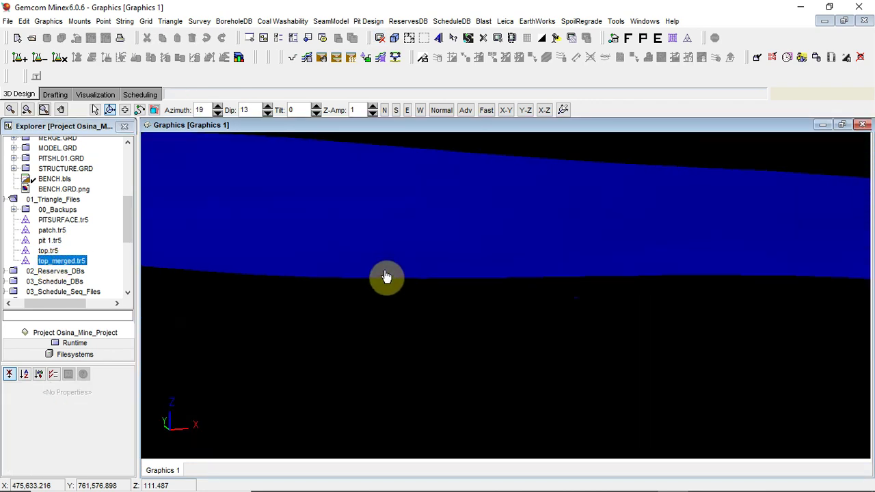
# - Add patch.tr5 to the display and compare it in 3D with the top_merged.tr5 surface
pyautogui.click(51, 231)
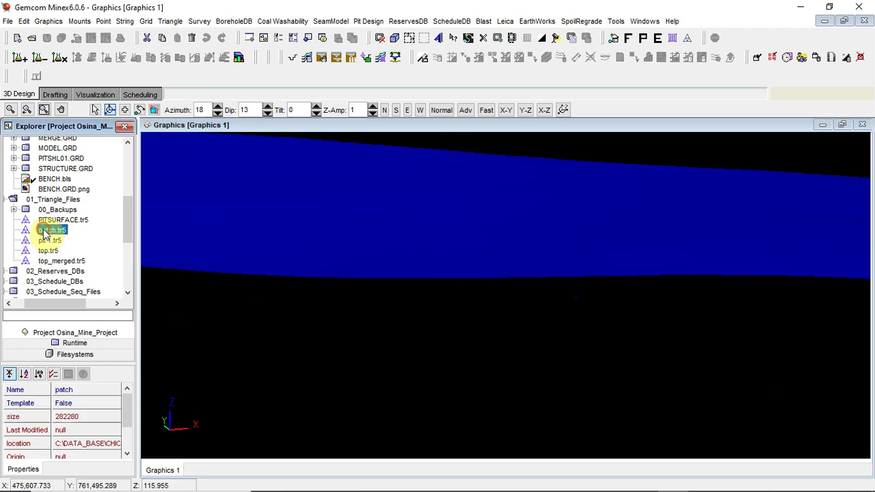
pyautogui.moveTo(244, 281); pyautogui.dragTo(449, 226)
pyautogui.moveTo(552, 240); pyautogui.dragTo(503, 258)
pyautogui.moveTo(429, 252); pyautogui.dragTo(469, 238)
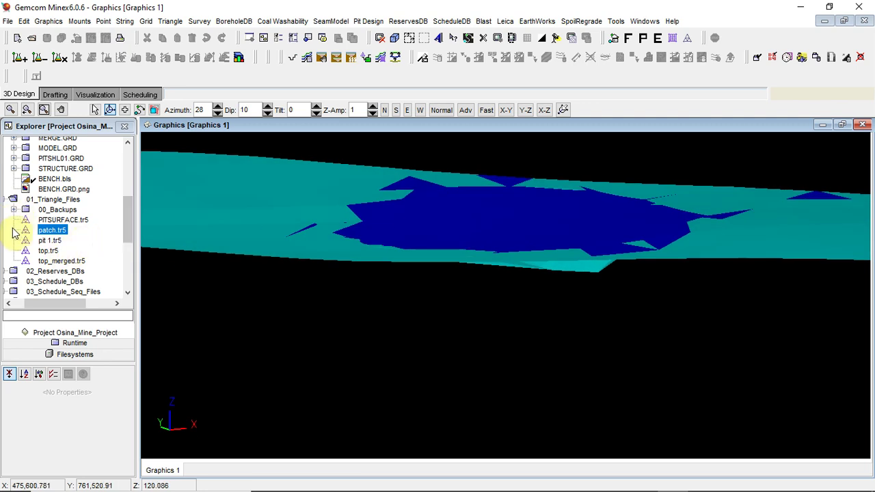
# - Collapse the 01_Triangle_Files and 01_GRD_Files folders in the project tree
pyautogui.moveTo(76, 302); pyautogui.dragTo(54, 307)
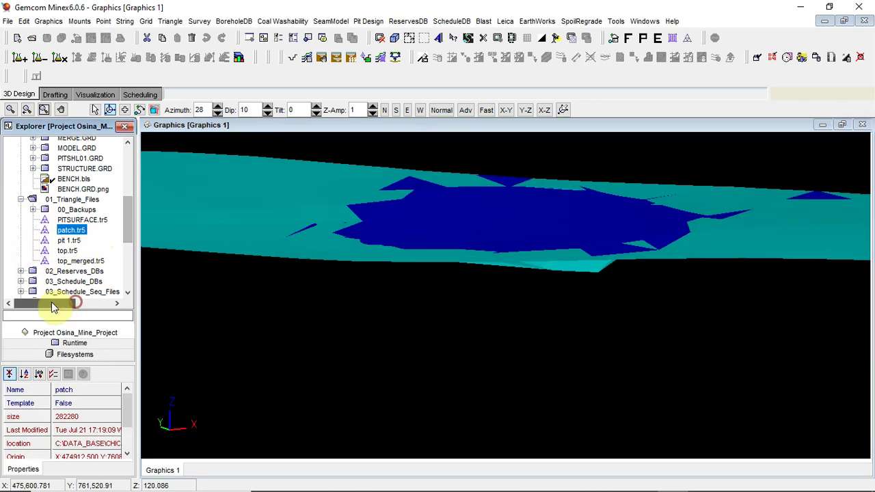
pyautogui.click(21, 199)
pyautogui.scroll(1, 129, 210)
pyautogui.scroll(4, 129, 210)
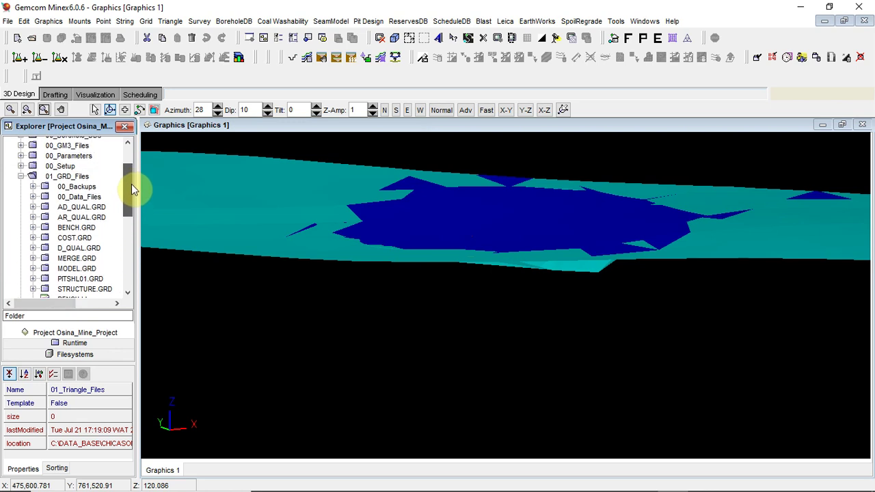
pyautogui.click(21, 189)
pyautogui.scroll(2, 130, 198)
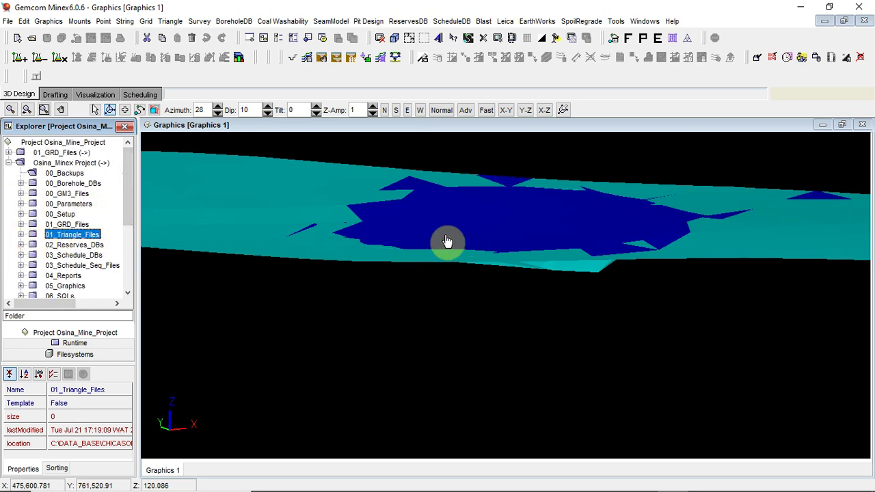
# - Inspect how the patch.tr5 and top_merged.tr5 surfaces meet from several low viewing angles, and clear the graphics window
pyautogui.moveTo(389, 252); pyautogui.dragTo(408, 258)
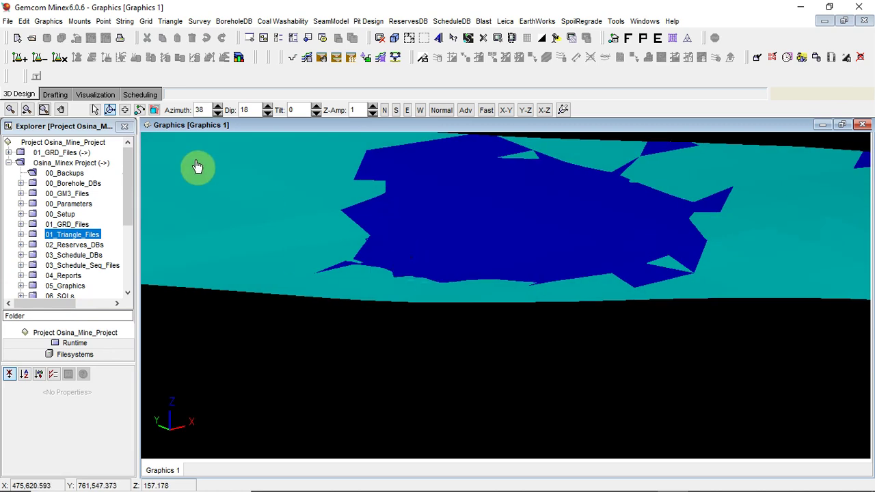
pyautogui.moveTo(507, 244); pyautogui.dragTo(435, 254)
pyautogui.moveTo(470, 290); pyautogui.dragTo(564, 275)
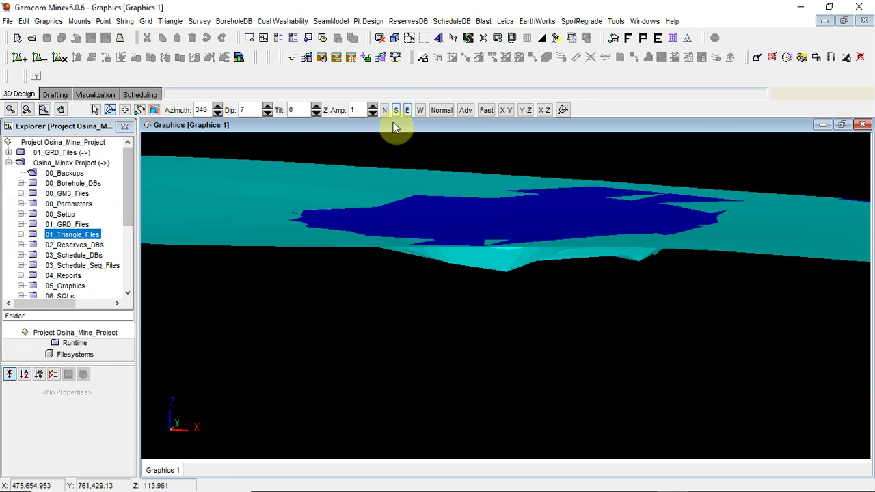
pyautogui.click(380, 39)
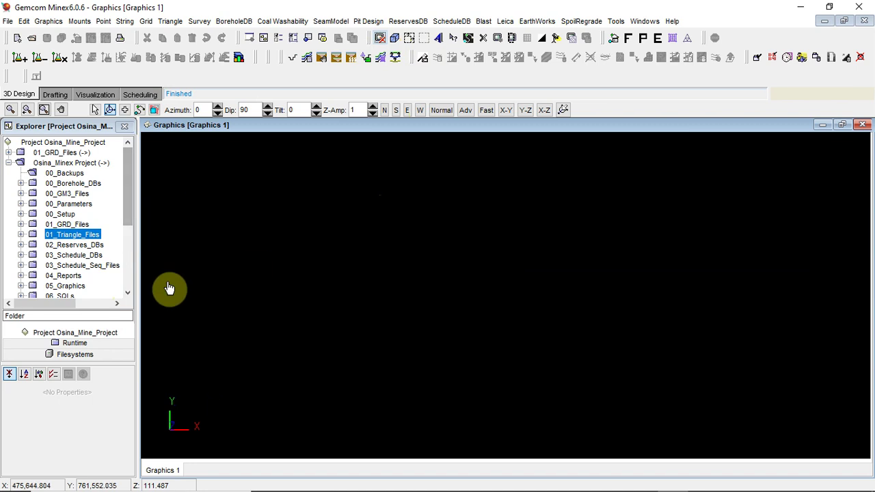
# - Collapse the Osina_Minex Project folder and look through the Drafting, Visualization and Scheduling workspaces before returning to 3D Design
pyautogui.click(8, 162)
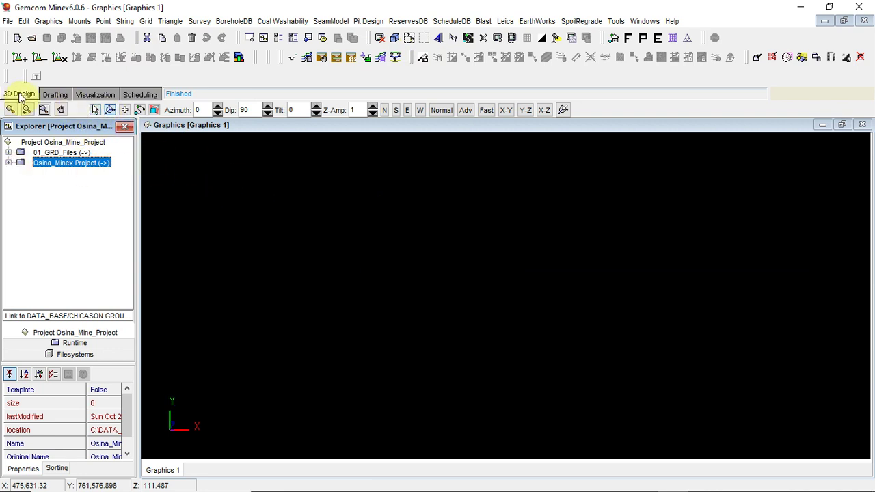
pyautogui.click(55, 94)
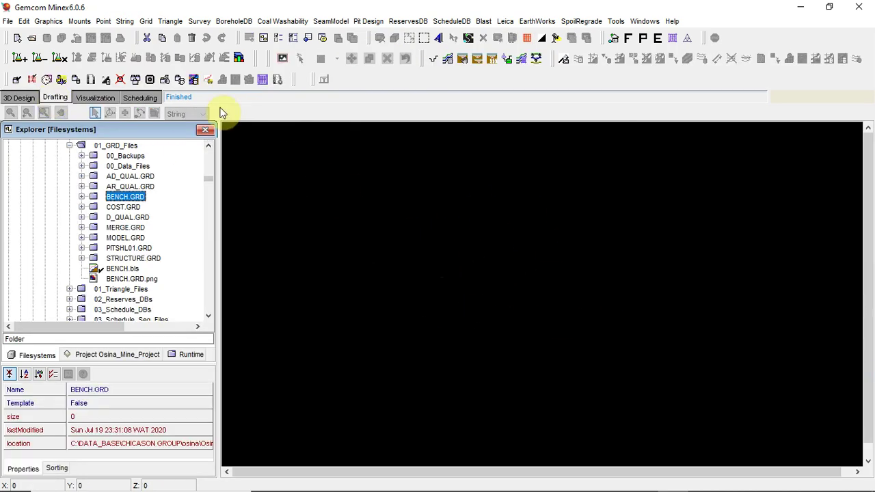
pyautogui.click(96, 98)
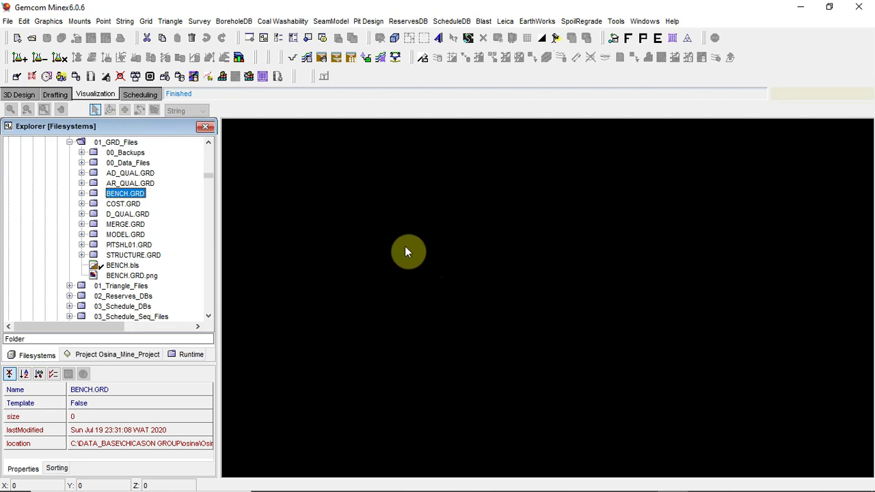
pyautogui.click(139, 97)
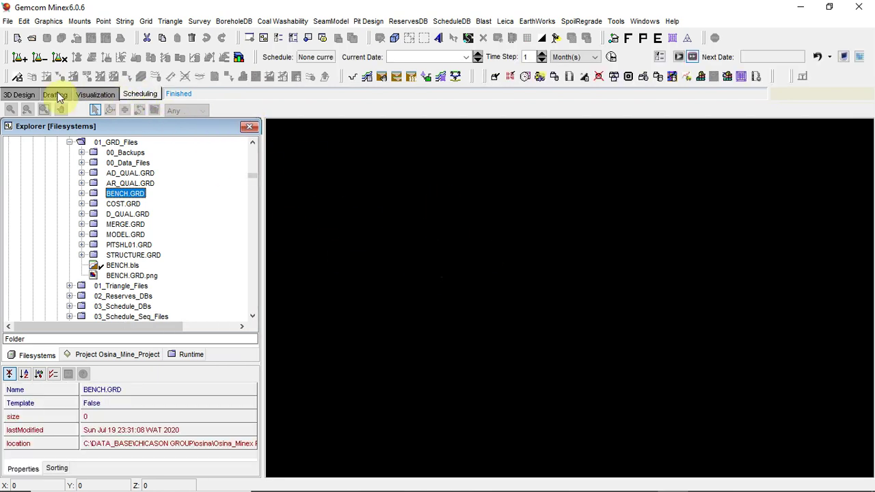
pyautogui.click(19, 95)
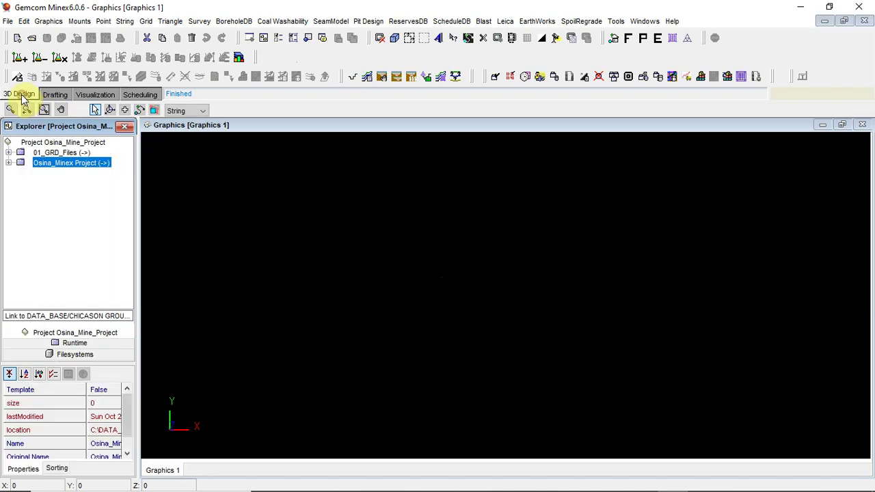
# - Look over the subfolders of the Osina_Minex Project folder and leave it expanded in the project tree
pyautogui.click(8, 163)
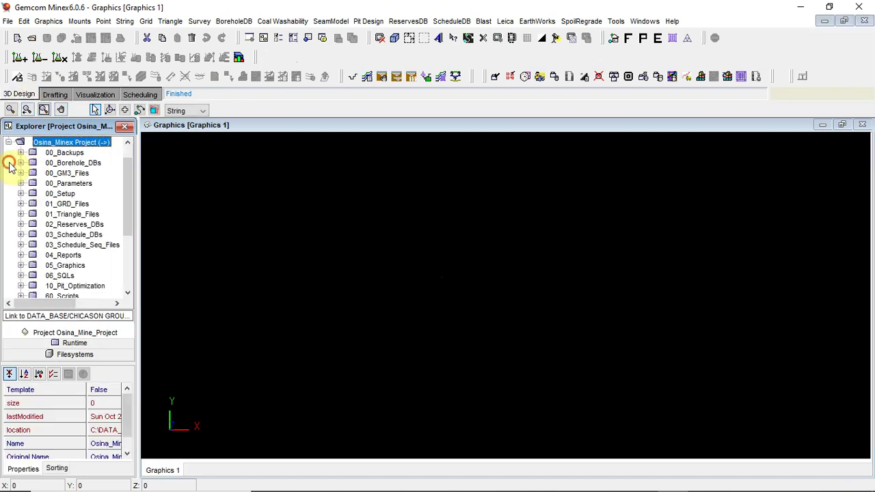
pyautogui.moveTo(127, 217)
pyautogui.mouseDown()
pyautogui.moveTo(126, 242)
pyautogui.moveTo(131, 204)
pyautogui.mouseUp()
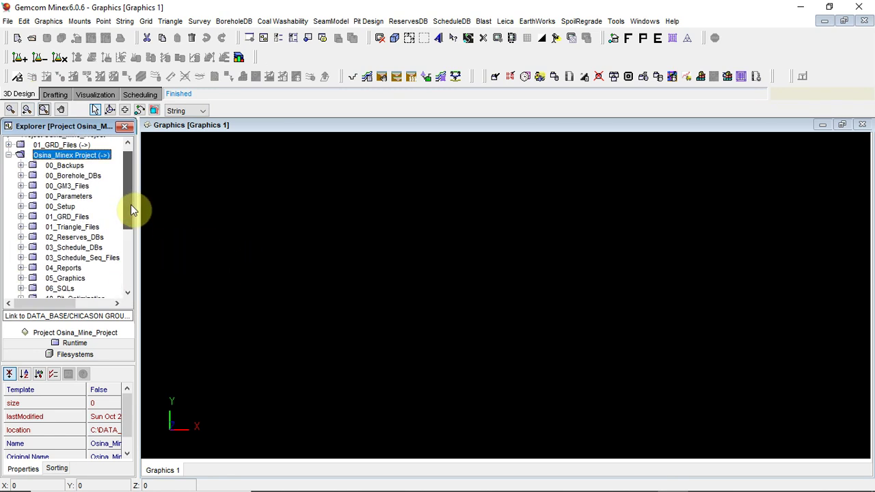
pyautogui.click(9, 155)
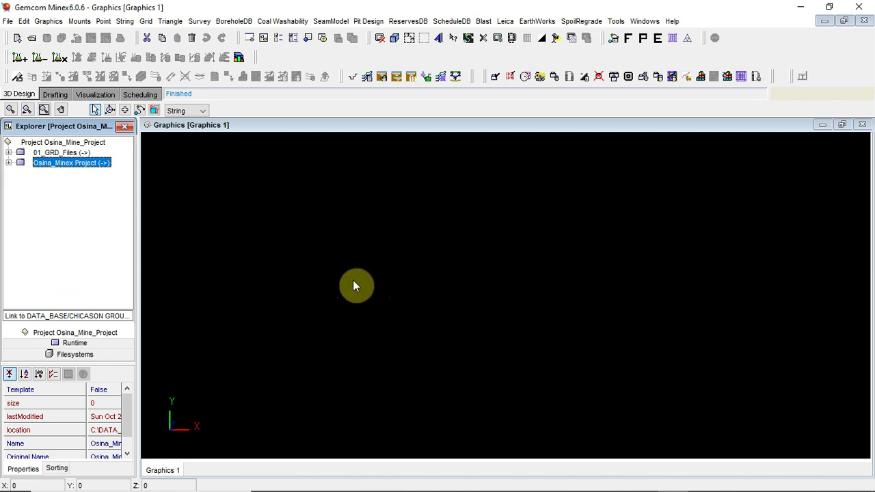
pyautogui.click(9, 163)
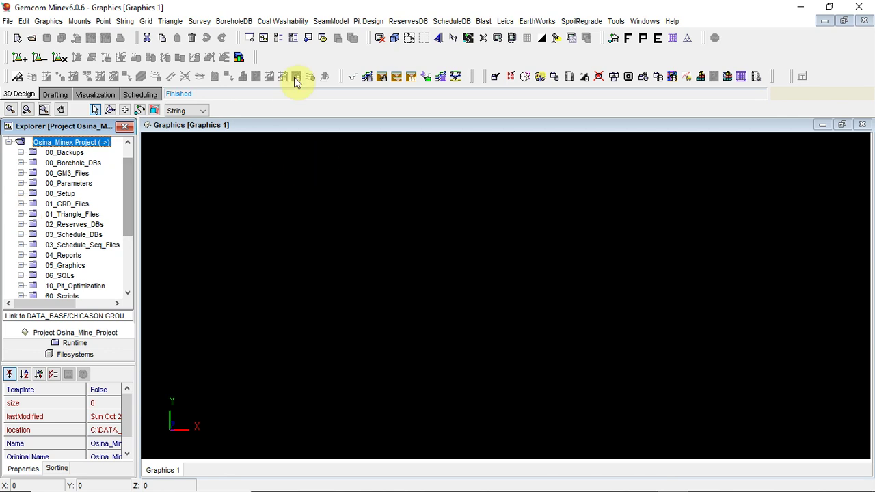
# - Display the boreholes with their traces, seam picks, seam names and borehole names, using the preset display settings
pyautogui.click(232, 22)
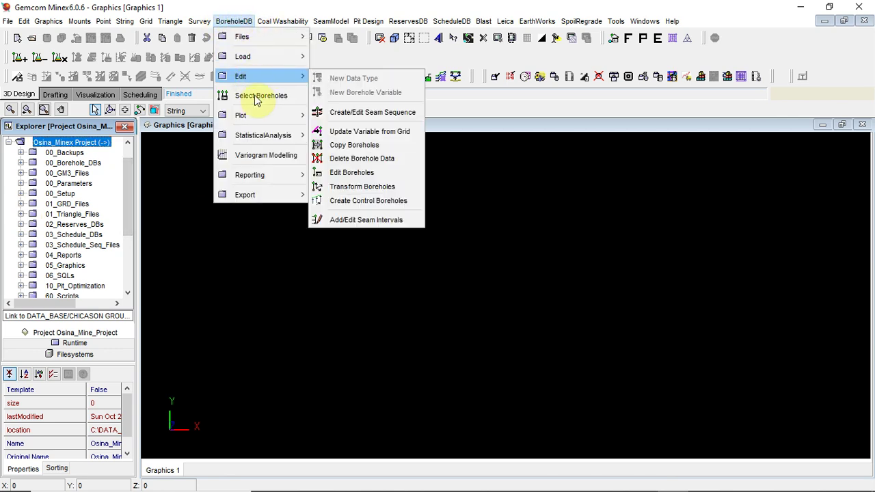
pyautogui.moveTo(253, 122)
pyautogui.click(355, 116)
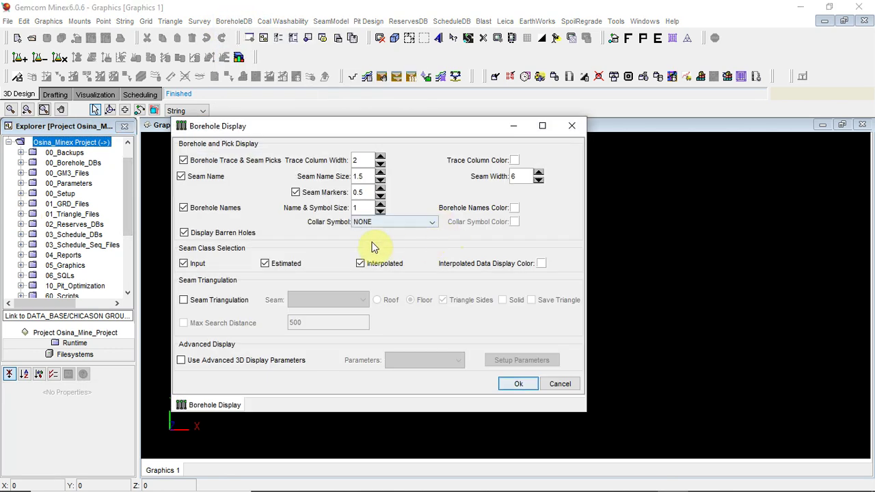
pyautogui.click(517, 384)
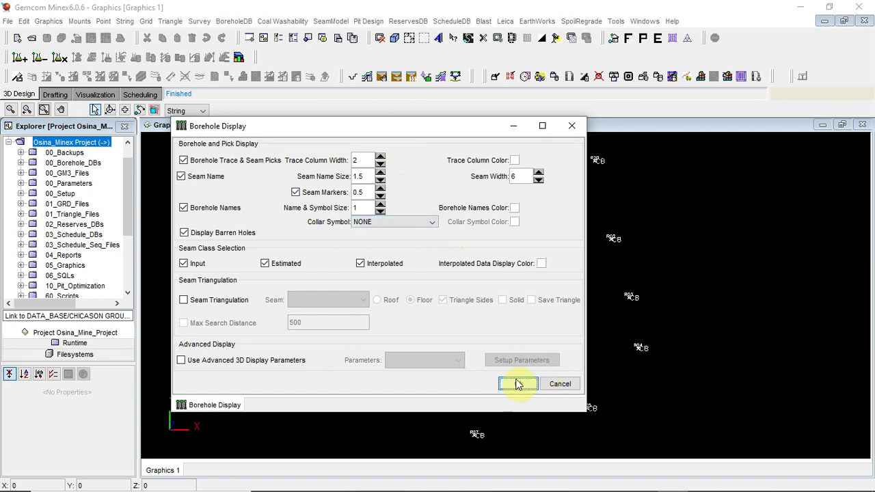
pyautogui.click(572, 126)
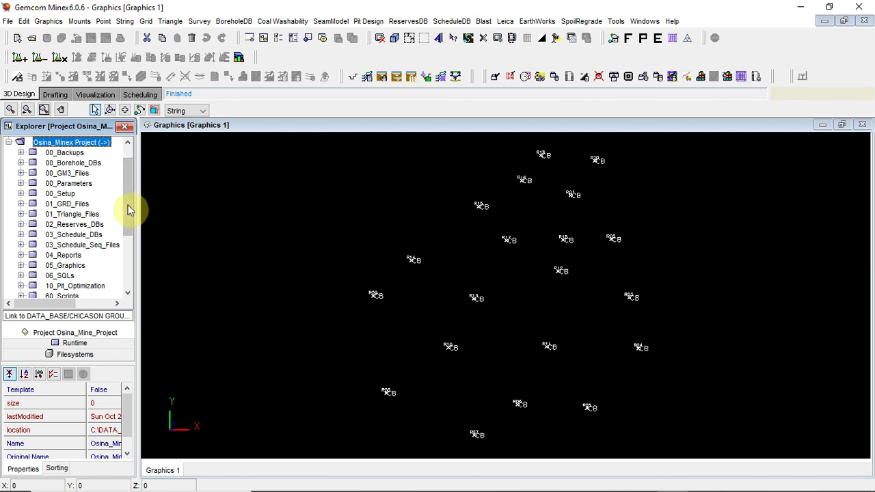
# - Look through the project's subfolders and clear the borehole display from the graphics window
pyautogui.moveTo(133, 206); pyautogui.dragTo(132, 230)
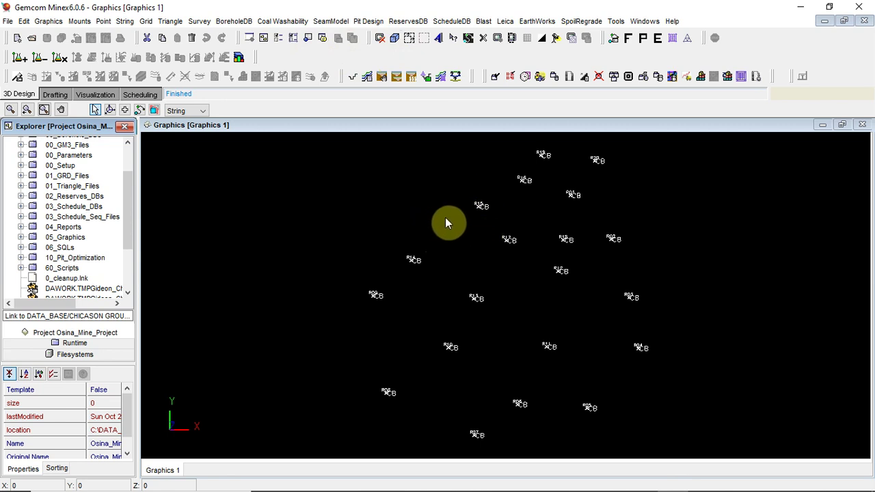
pyautogui.moveTo(130, 201)
pyautogui.mouseDown()
pyautogui.moveTo(130, 171)
pyautogui.moveTo(131, 196)
pyautogui.mouseUp()
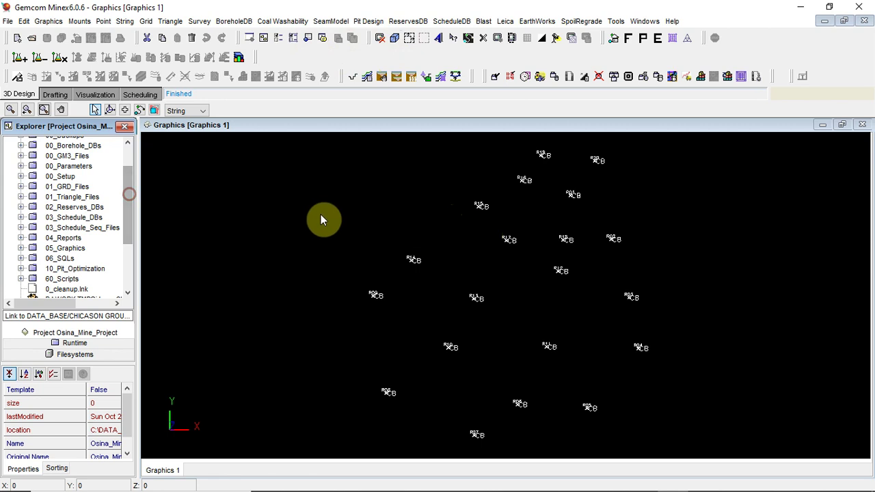
pyautogui.click(381, 39)
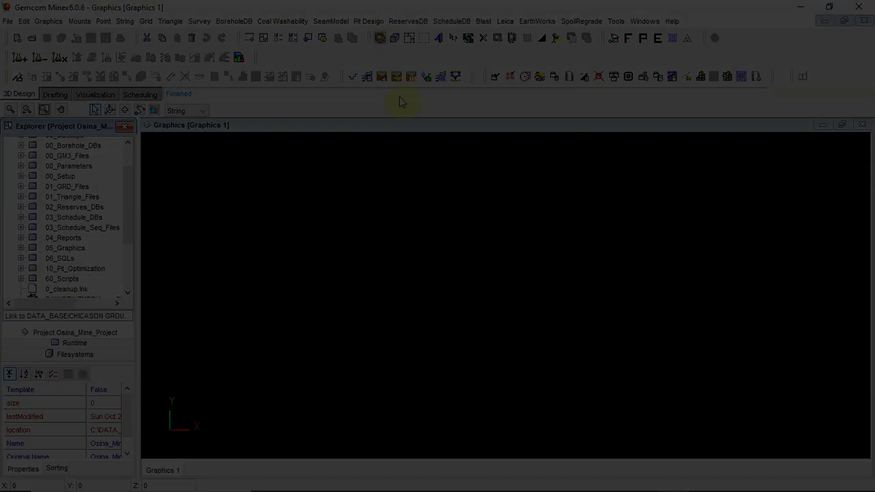